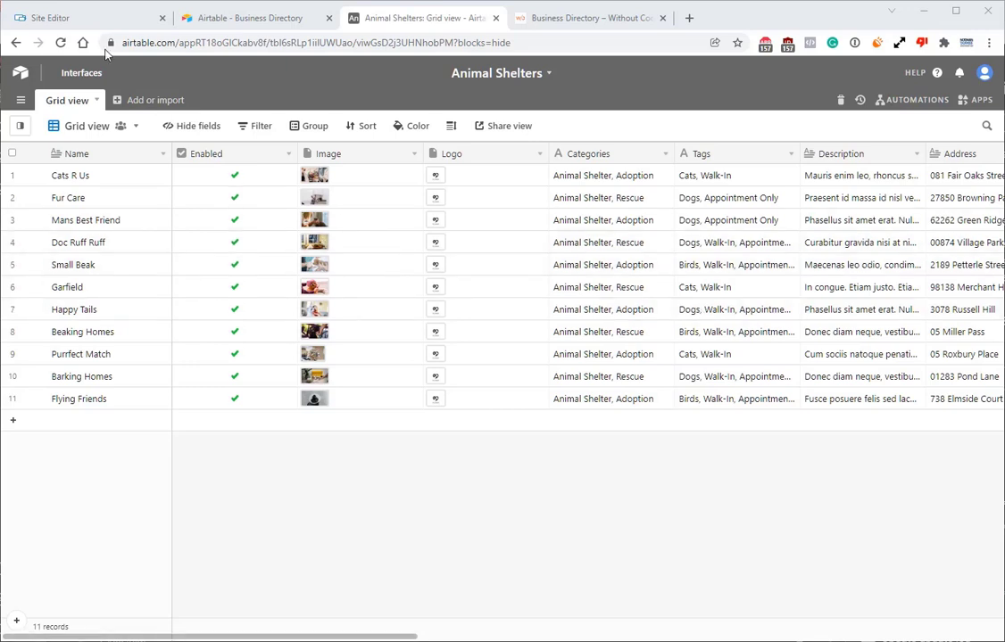
Switch to the site editor and start a new Airtable collection in the content library.
{"action": "left_click", "coordinate": [98, 20]}
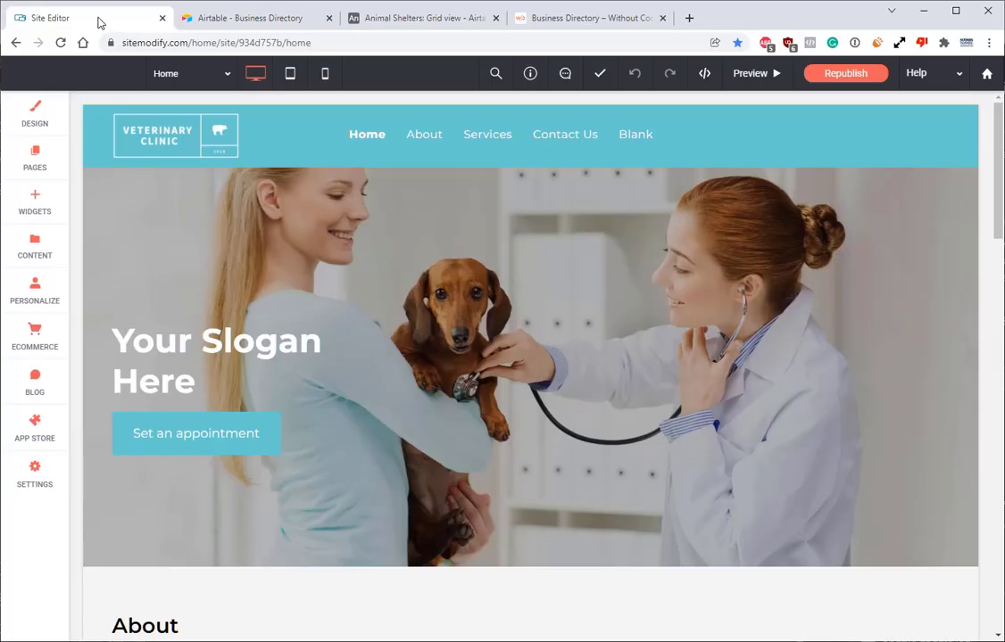
{"action": "left_click", "coordinate": [35, 250]}
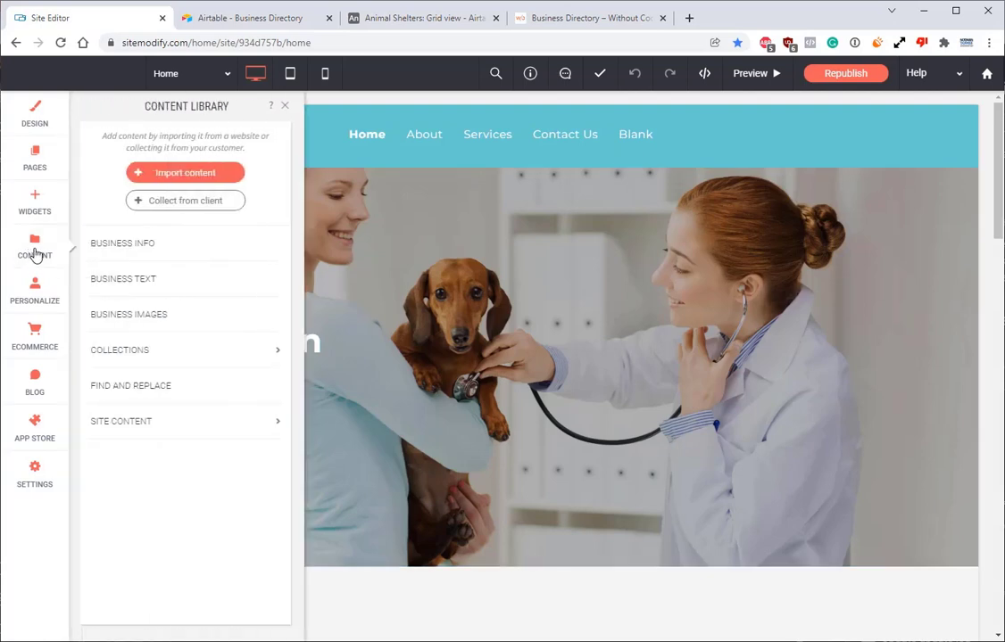
{"action": "left_click", "coordinate": [200, 352]}
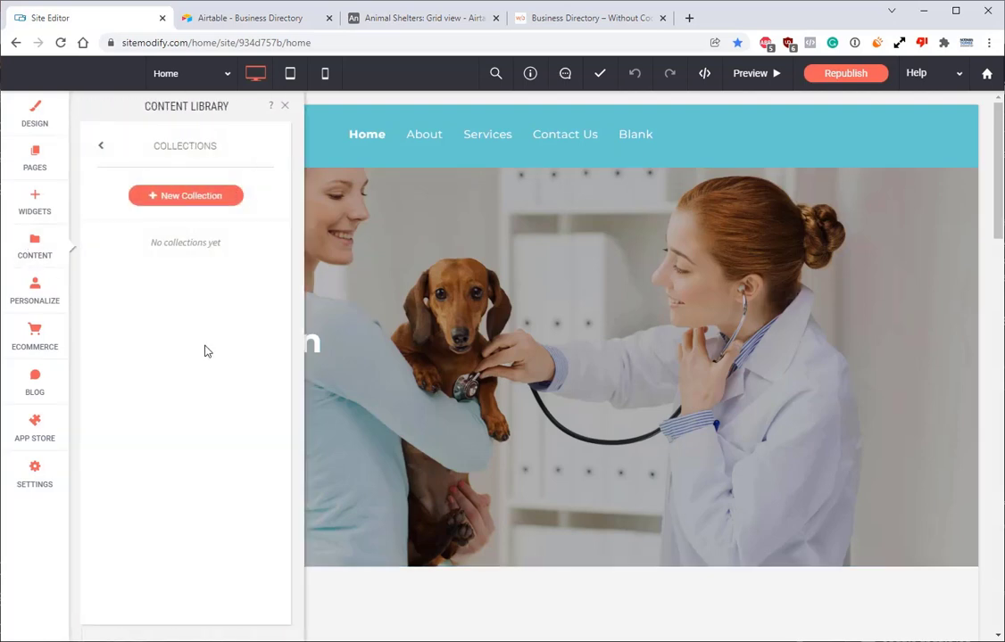
{"action": "left_click", "coordinate": [196, 202]}
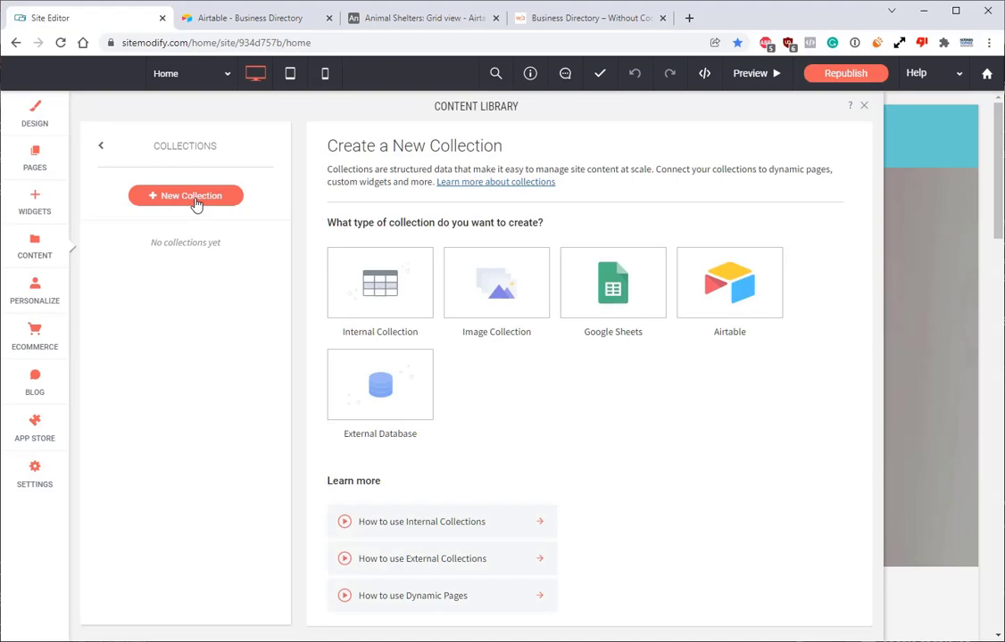
{"action": "left_click", "coordinate": [725, 292]}
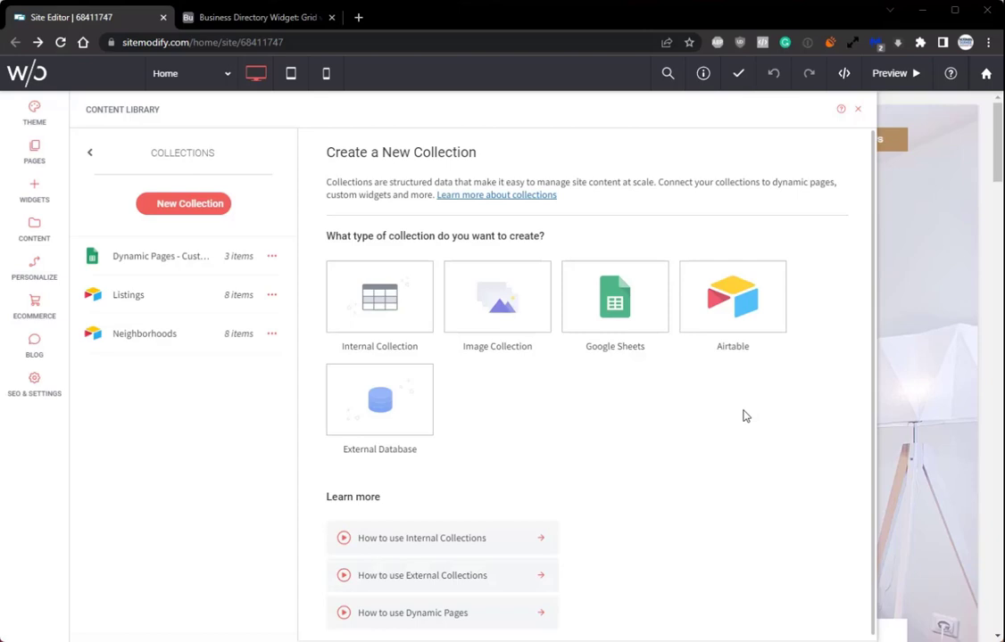
{"action": "left_click", "coordinate": [732, 328]}
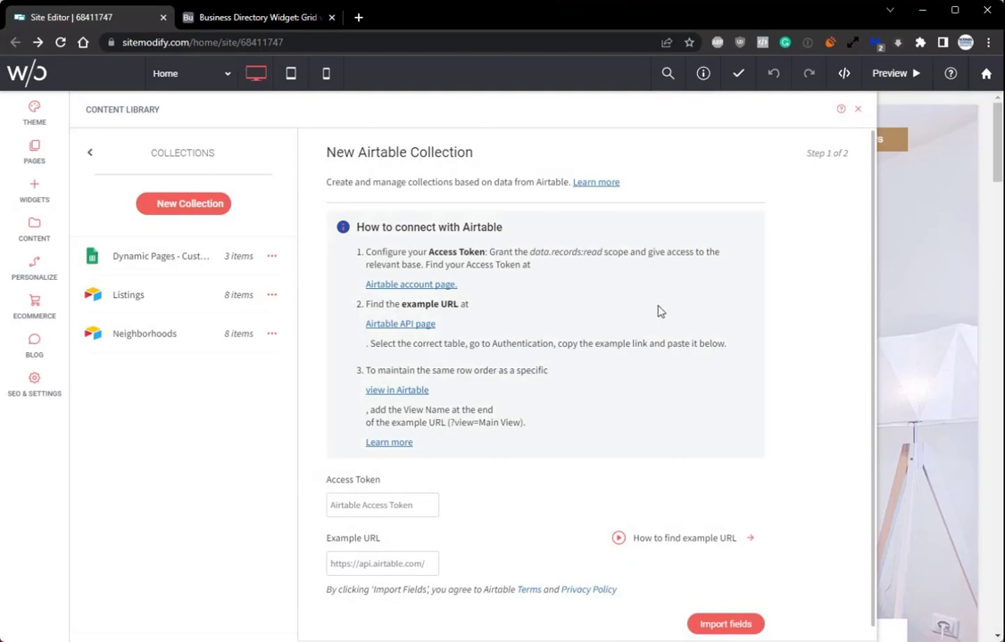
Start a new personal access token in Airtable's developer hub and name it Tutorial Token.
{"action": "left_click", "coordinate": [419, 291]}
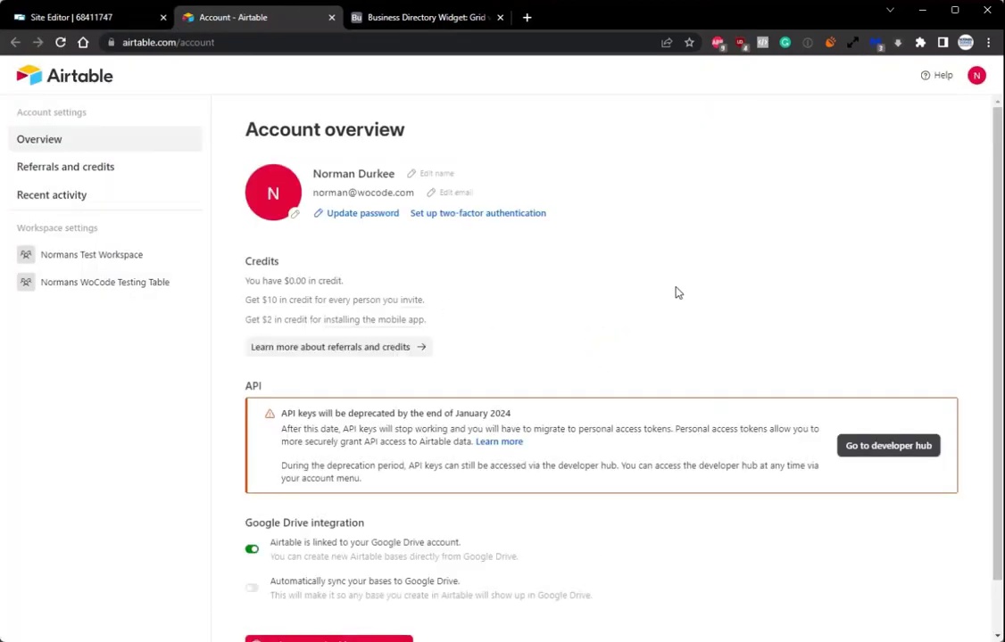
{"action": "scroll", "coordinate": [674, 292], "scroll_direction": "down", "scroll_amount": 1}
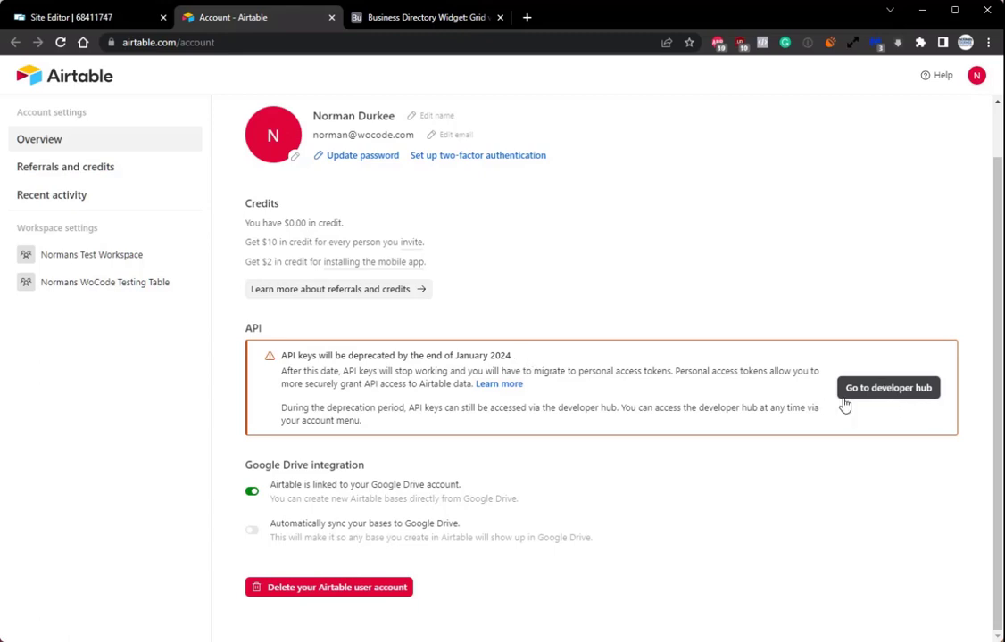
{"action": "left_click", "coordinate": [871, 400]}
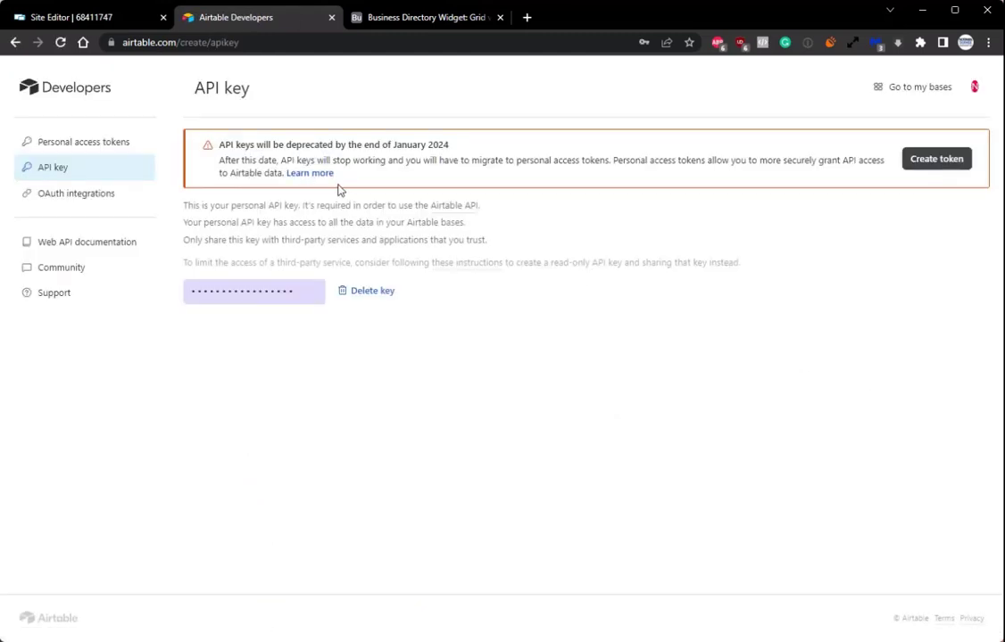
{"action": "left_click", "coordinate": [934, 159]}
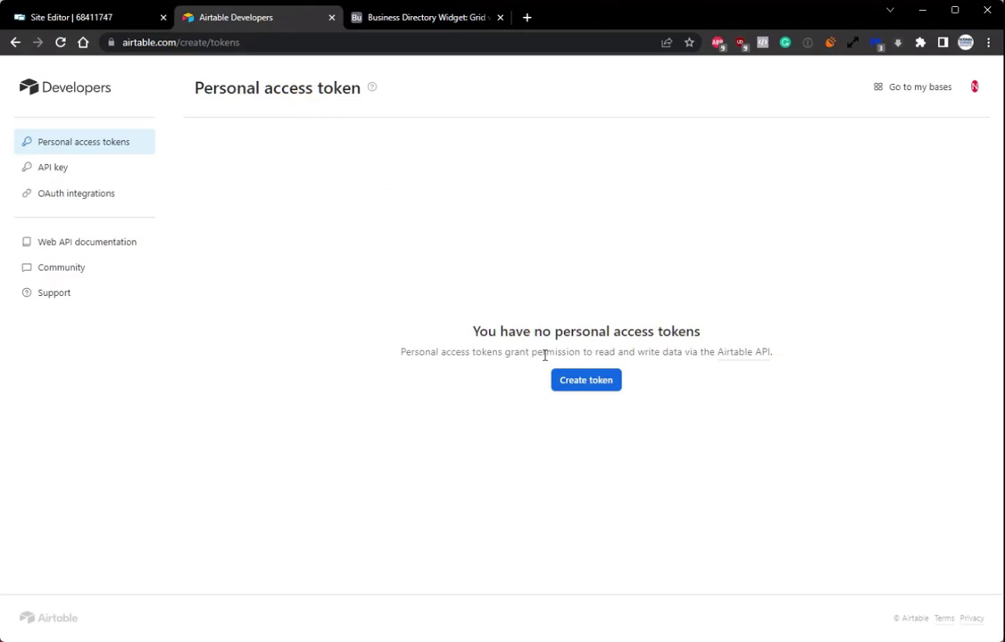
{"action": "left_click", "coordinate": [582, 382]}
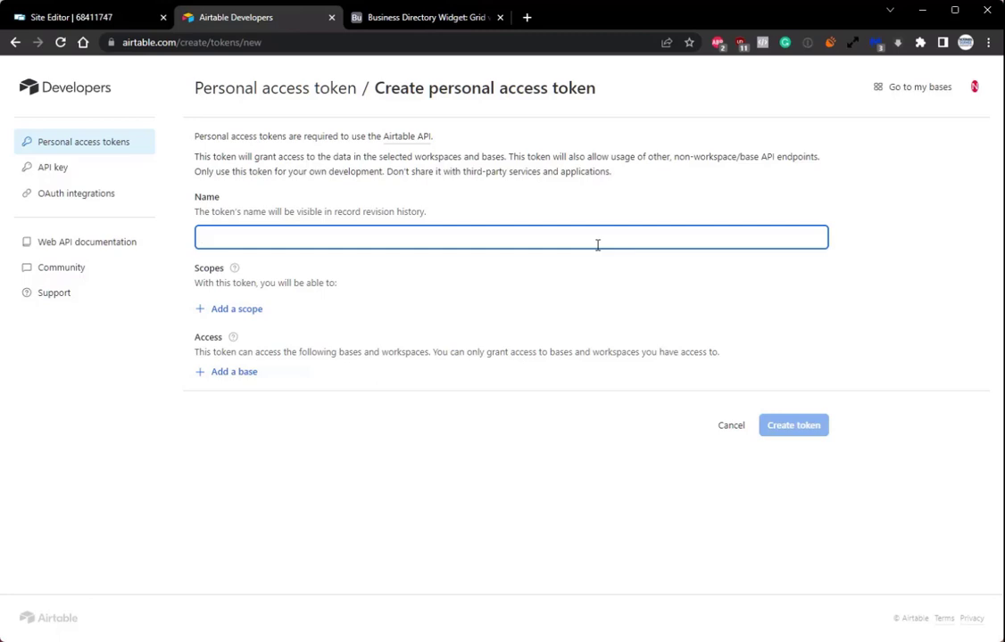
{"action": "type", "text": "Tutorial Token"}
Add the data.records:read and data.records:write scopes to the token.
{"action": "left_click", "coordinate": [246, 312]}
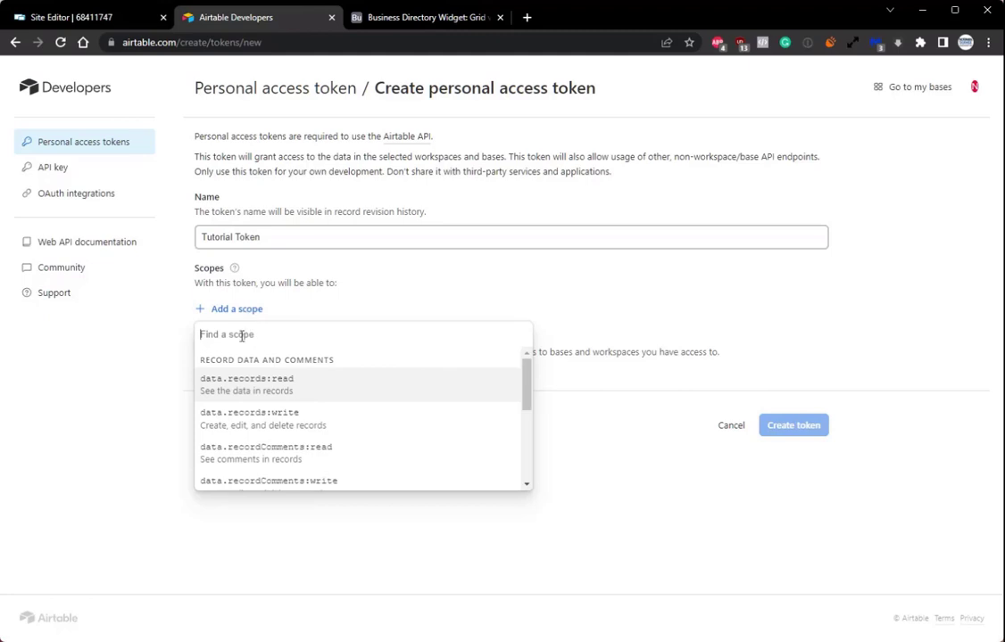
{"action": "left_click", "coordinate": [265, 389]}
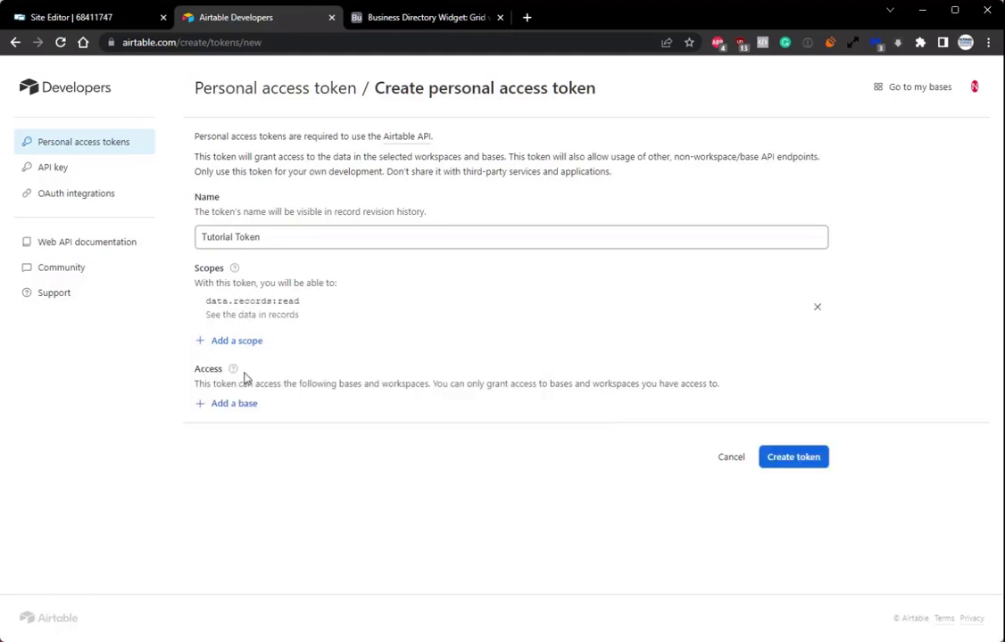
{"action": "left_click", "coordinate": [232, 341]}
{"action": "left_click", "coordinate": [261, 417]}
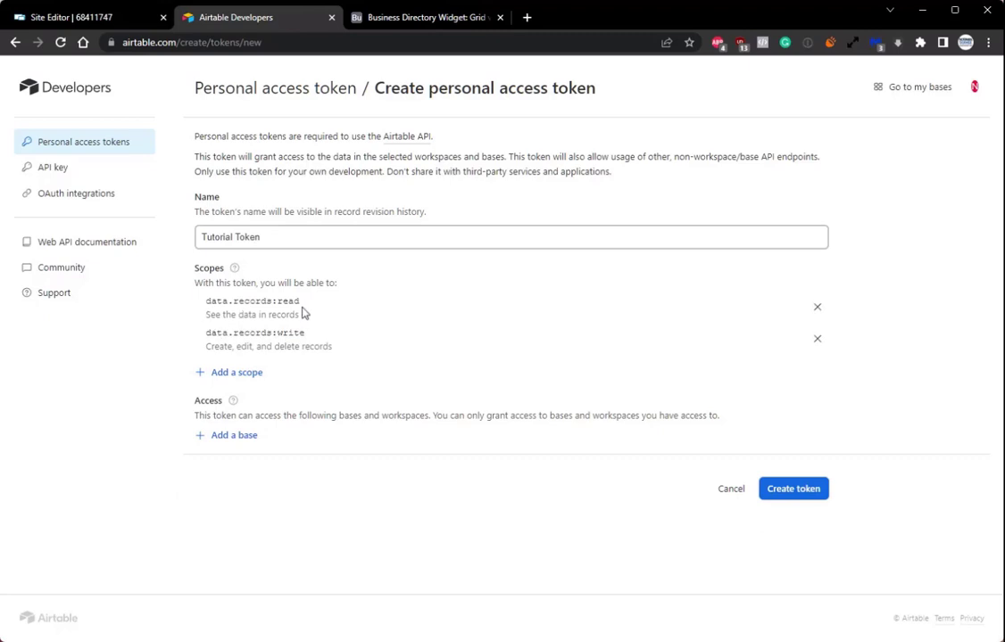
Give the token access to all current and future bases in the WoCode testing workspace and create it.
{"action": "left_click", "coordinate": [253, 437]}
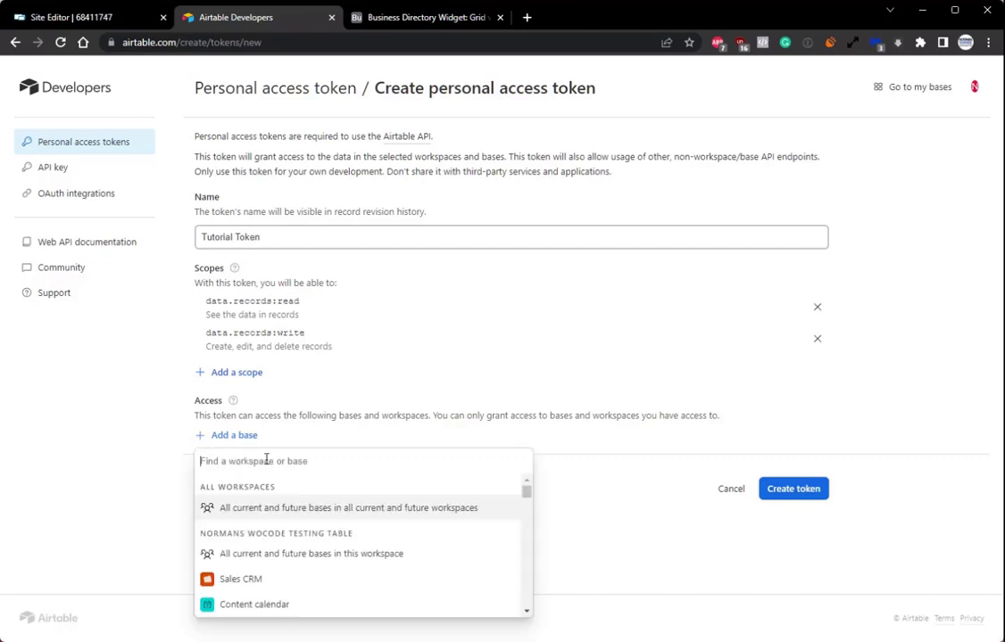
{"action": "left_click", "coordinate": [302, 554]}
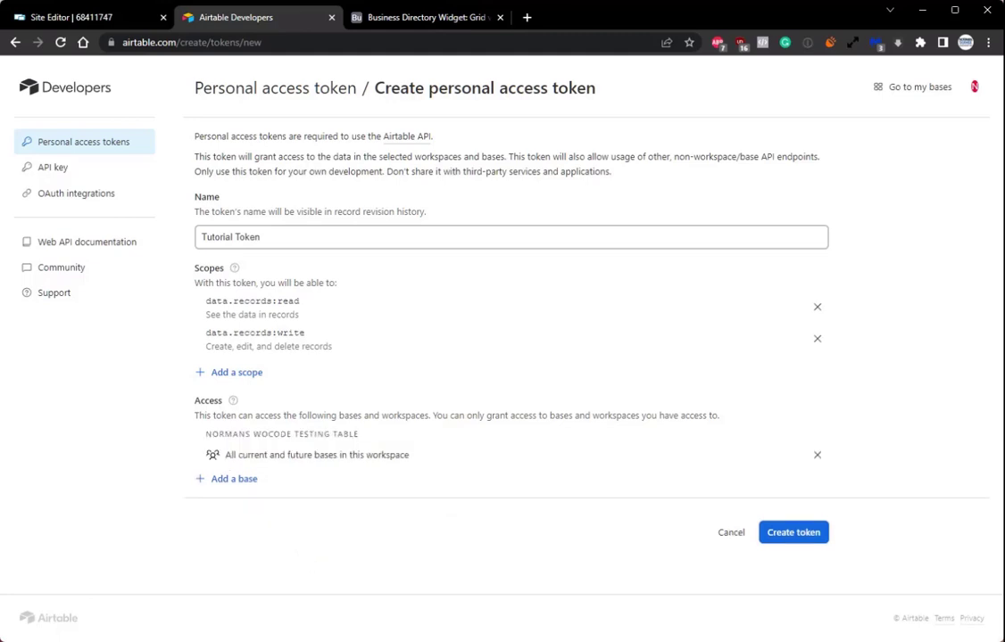
{"action": "left_click", "coordinate": [793, 532]}
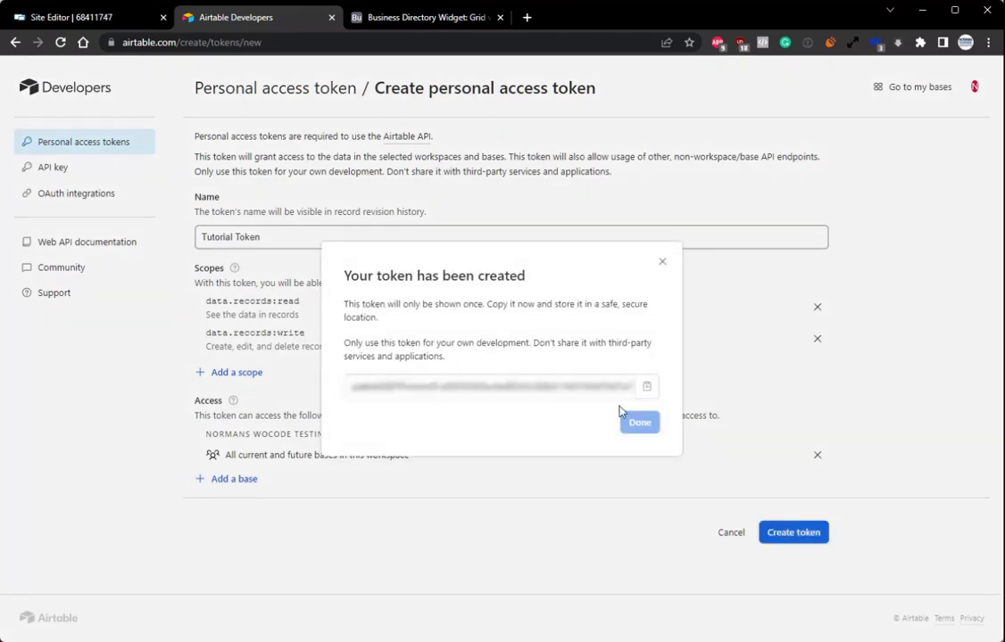
Copy the new access token and paste it into the Access Token field of the site editor's Airtable collection.
{"action": "left_click", "coordinate": [647, 388]}
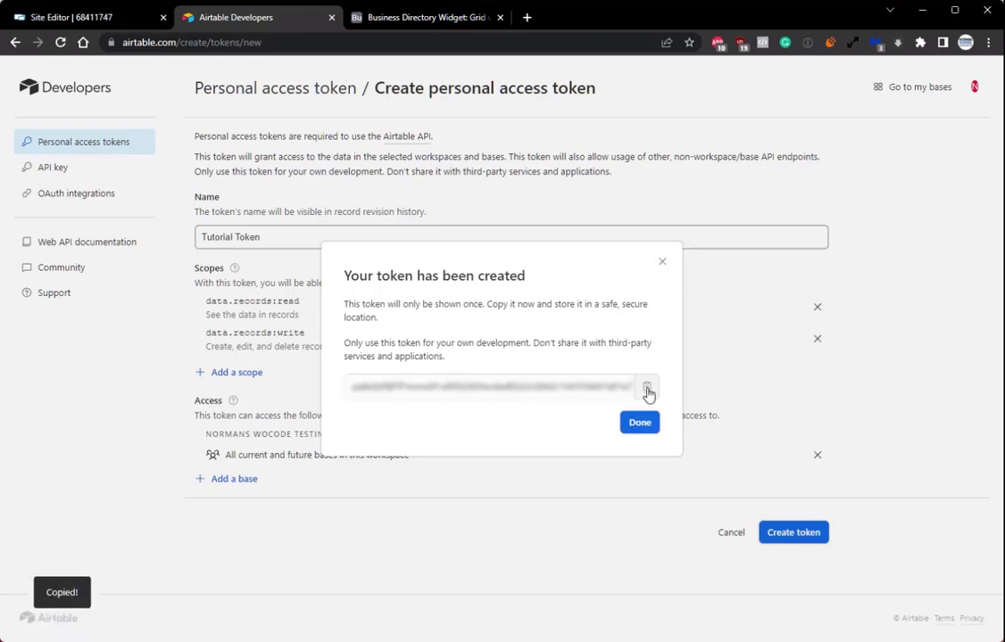
{"action": "left_click", "coordinate": [98, 17]}
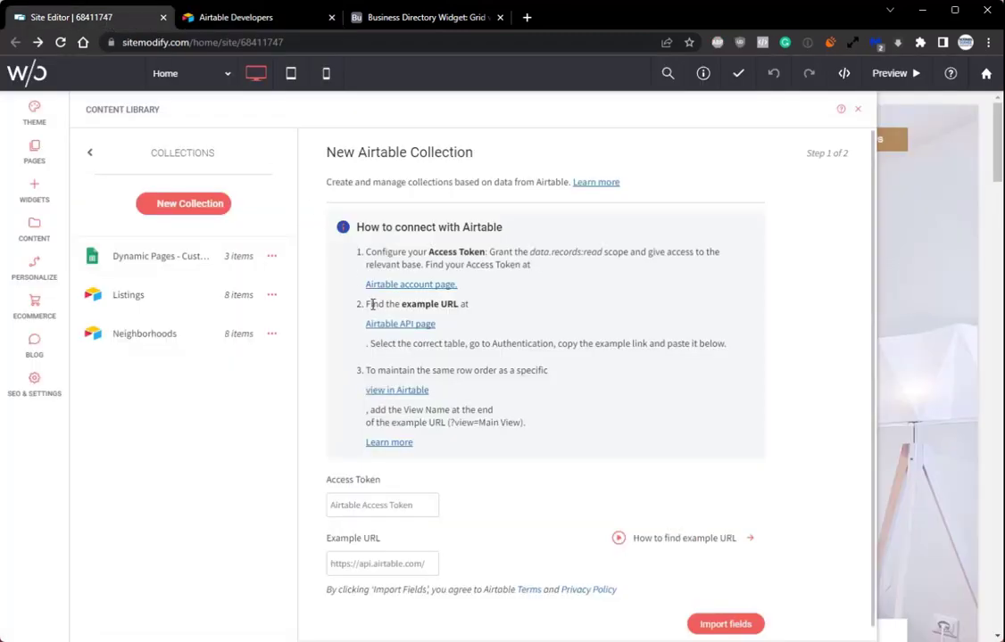
{"action": "left_click", "coordinate": [373, 507]}
{"action": "key", "text": "ctrl+v"}
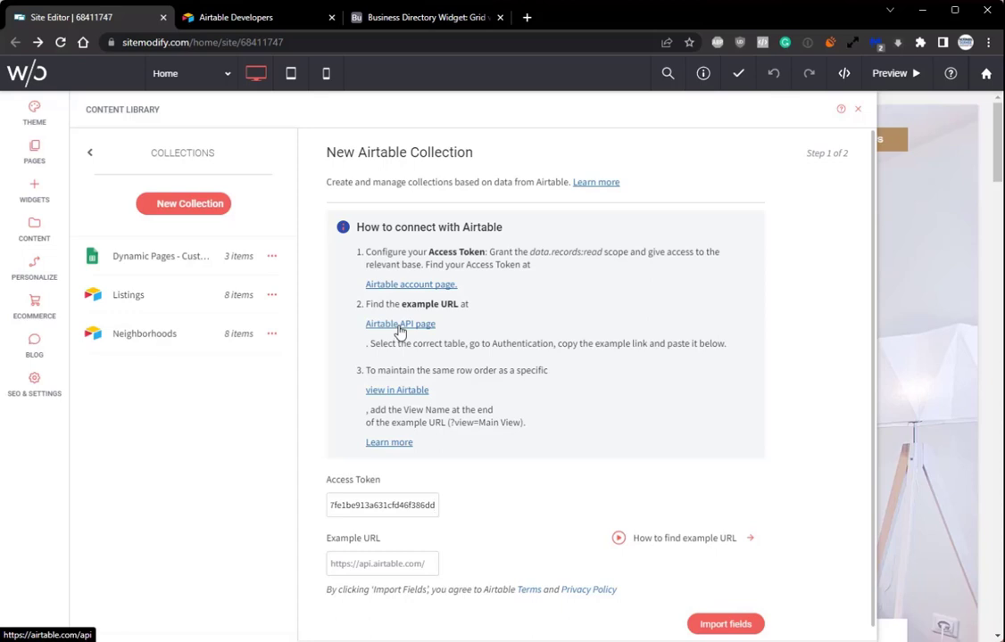
Open the API documentation of the Business Directory base and copy the example request URL from its Authentication section.
{"action": "left_click", "coordinate": [400, 324]}
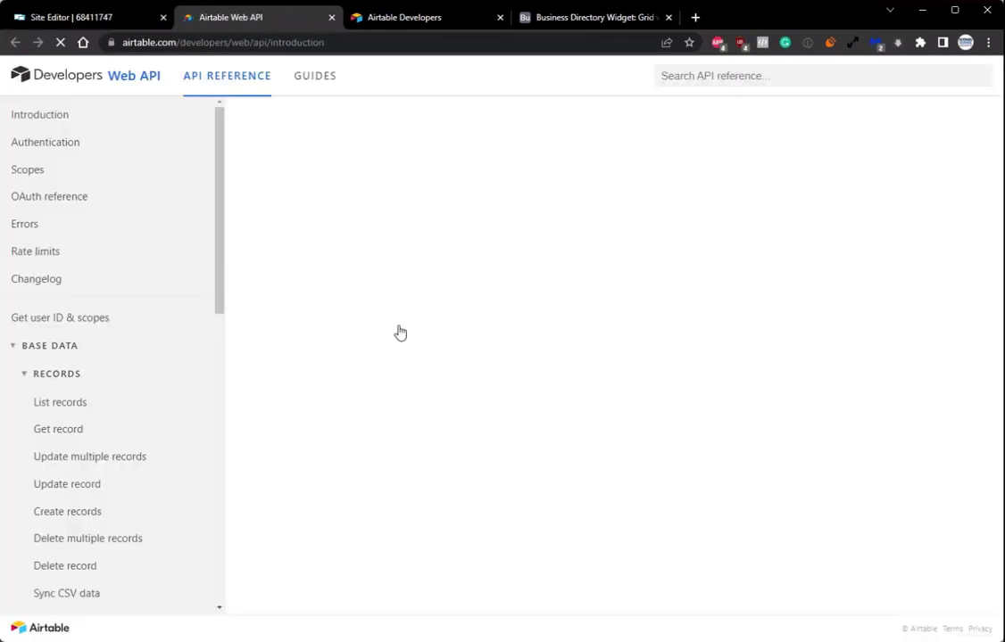
{"action": "scroll", "coordinate": [630, 346], "scroll_direction": "down", "scroll_amount": 15}
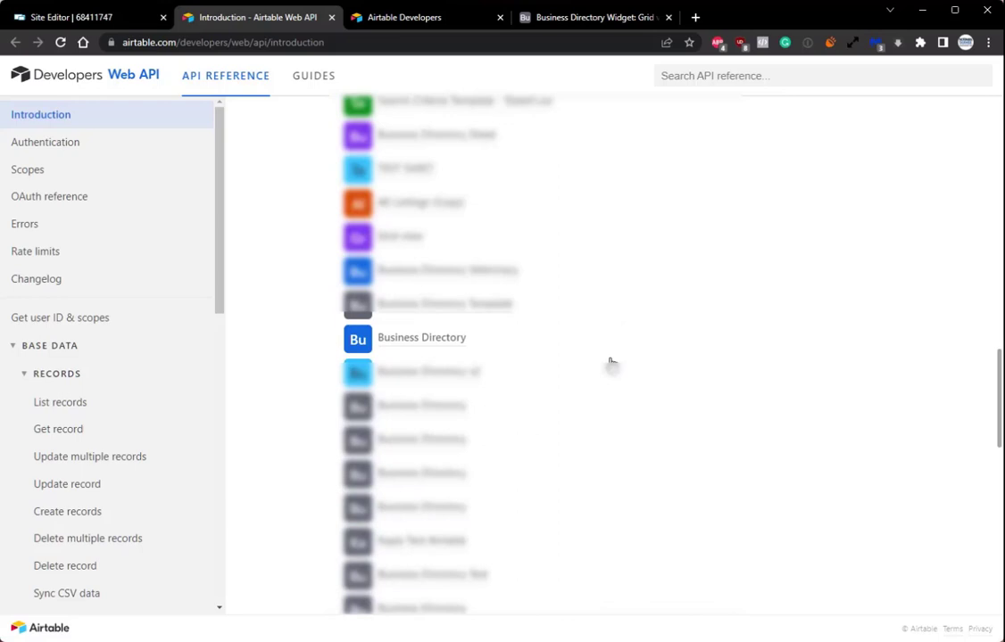
{"action": "left_click", "coordinate": [447, 349]}
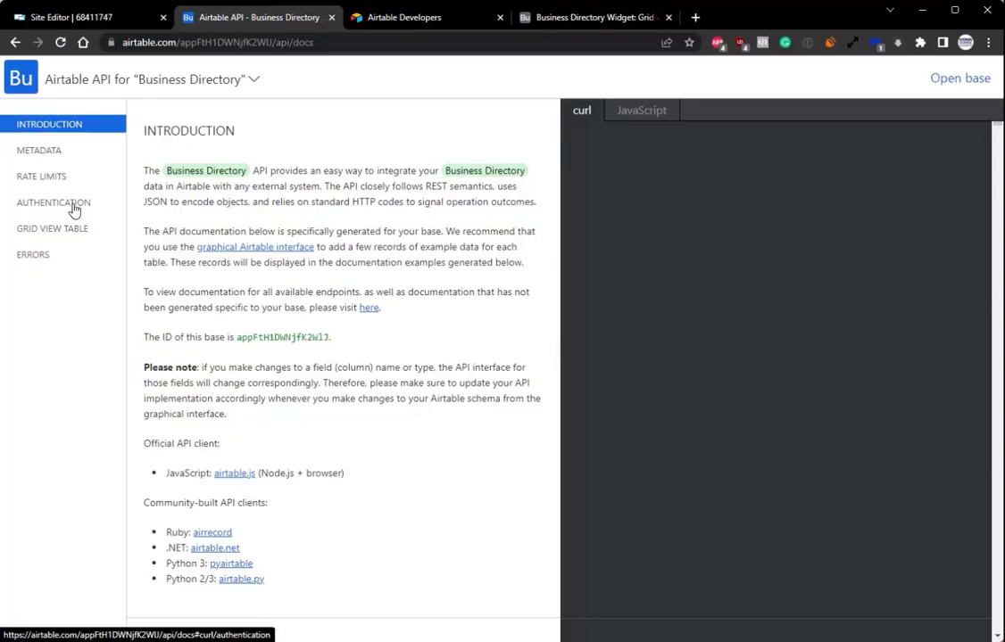
{"action": "left_click", "coordinate": [74, 208]}
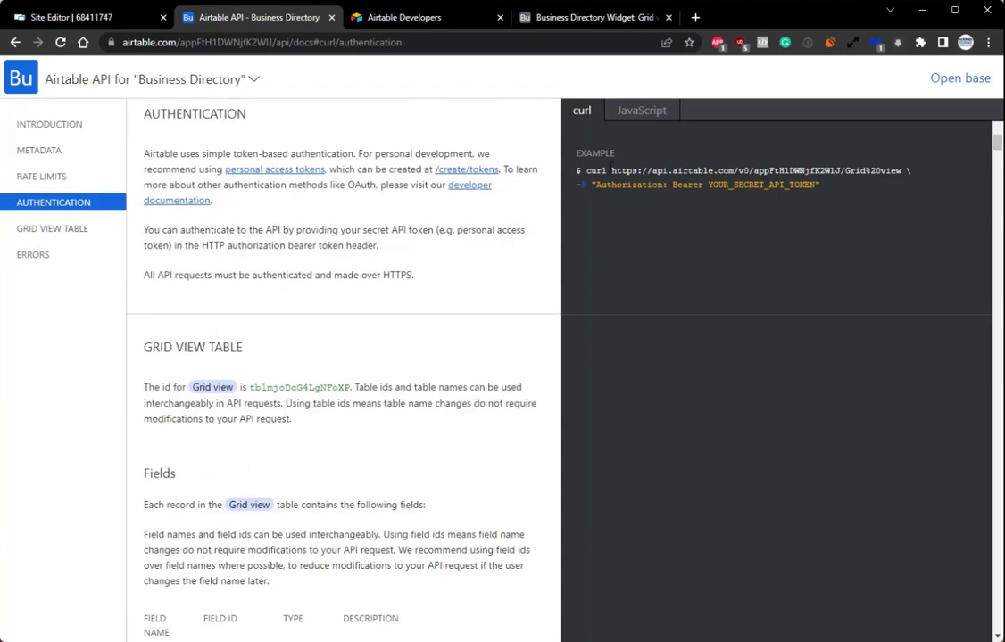
{"action": "mouse_move", "coordinate": [612, 170]}
{"action": "left_mouse_down"}
{"action": "mouse_move", "coordinate": [901, 171]}
{"action": "mouse_move", "coordinate": [612, 170]}
{"action": "left_mouse_up"}
{"action": "right_click", "coordinate": [623, 176]}
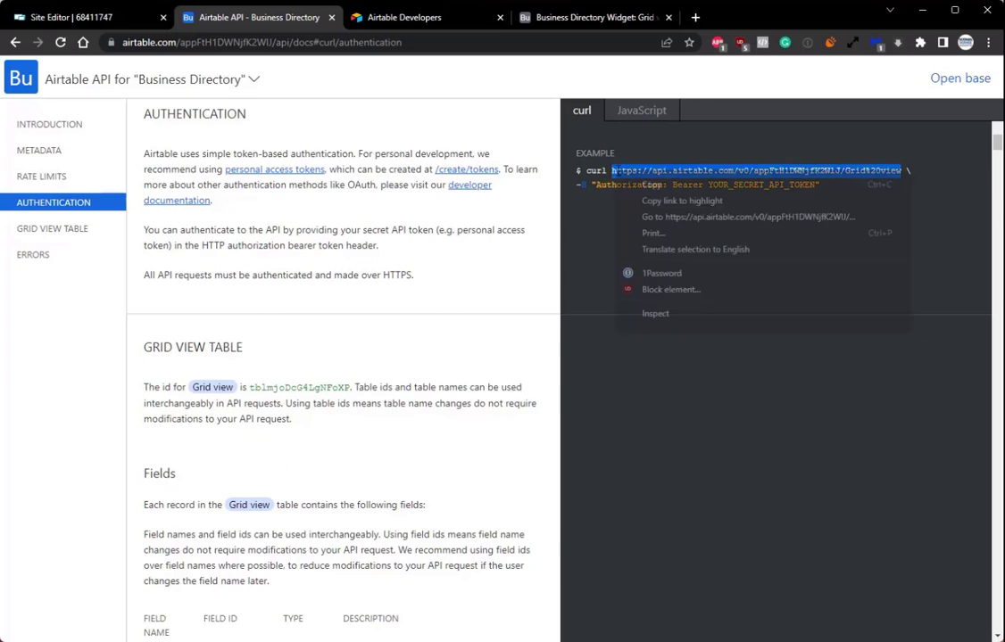
{"action": "left_click", "coordinate": [651, 185]}
Paste the copied API address as the Example URL of the new Airtable collection in the site editor.
{"action": "left_click", "coordinate": [84, 19]}
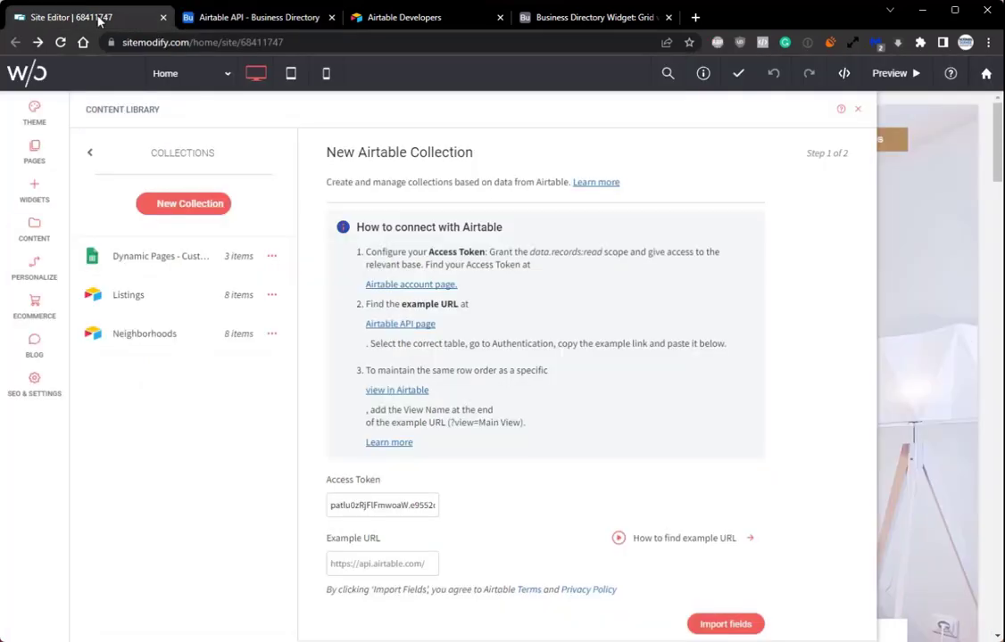
{"action": "right_click", "coordinate": [365, 563]}
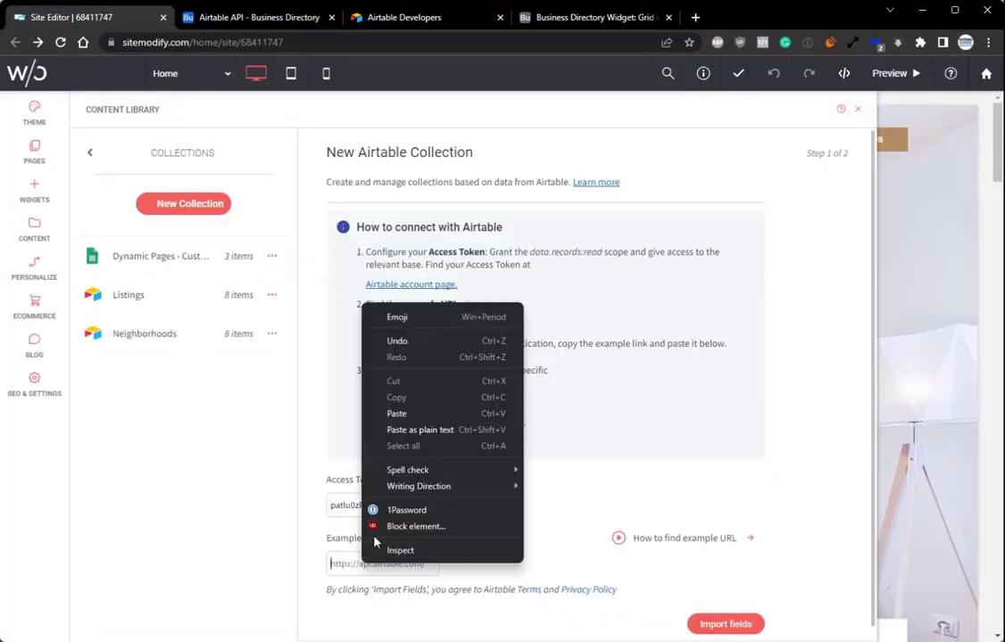
{"action": "left_click", "coordinate": [395, 414]}
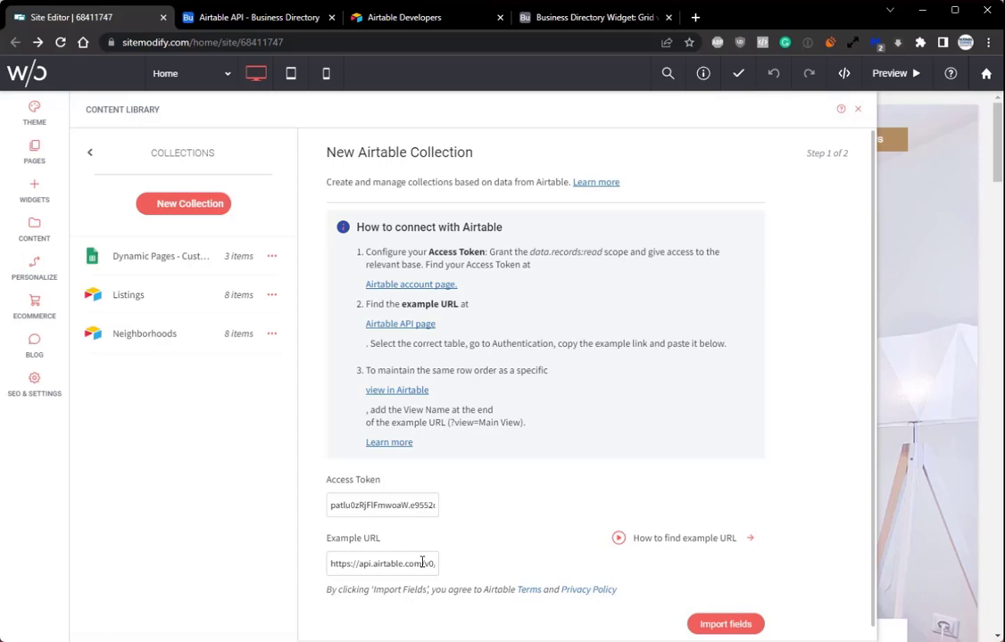
Open the API URL encoder from the Grid view table's List records documentation and go to its view parameter.
{"action": "left_click", "coordinate": [266, 18]}
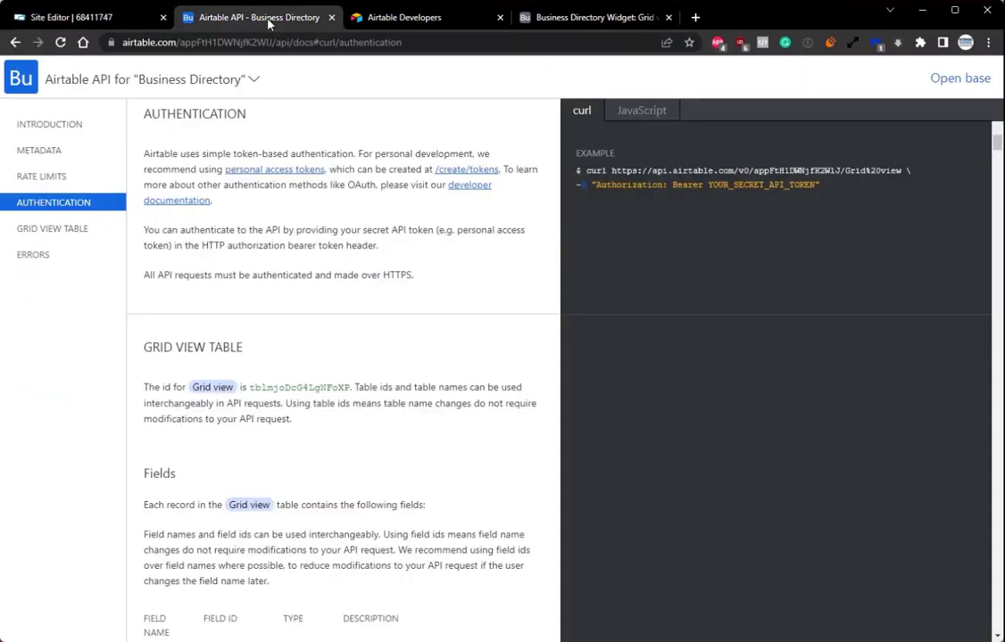
{"action": "left_click", "coordinate": [75, 234]}
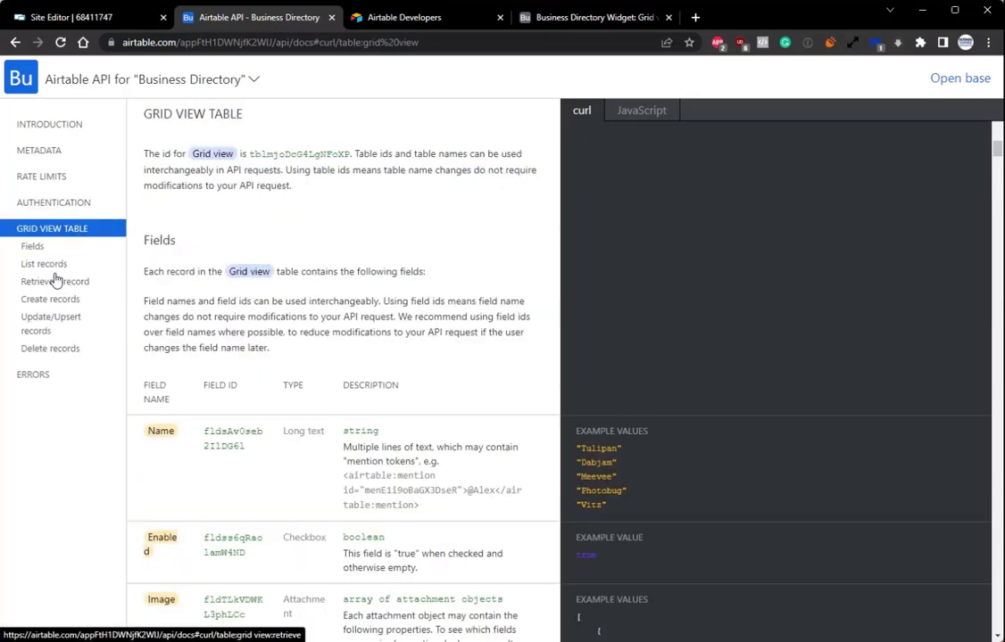
{"action": "left_click", "coordinate": [55, 264]}
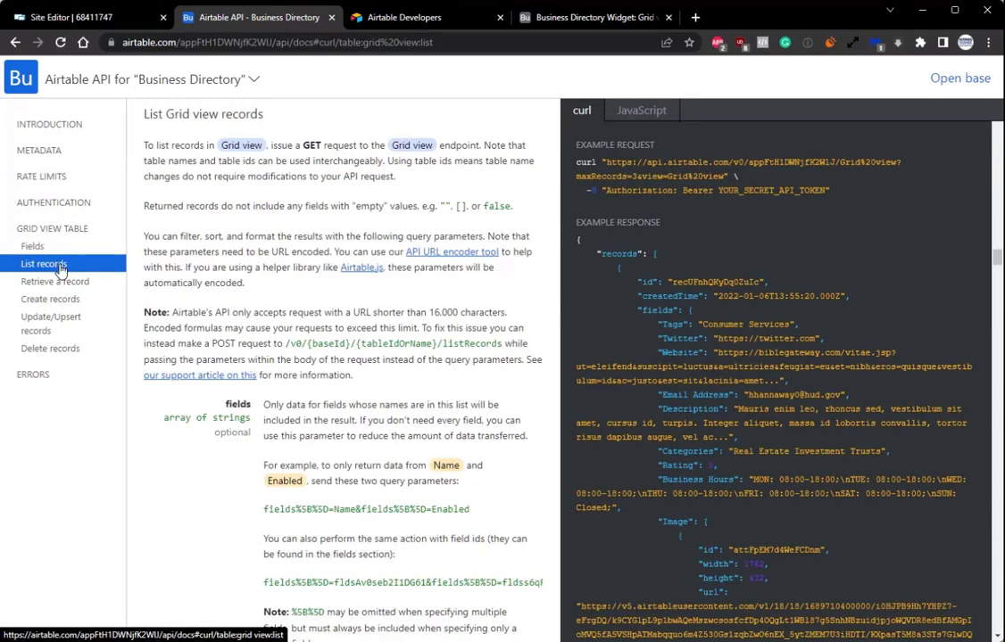
{"action": "left_click", "coordinate": [452, 253]}
{"action": "scroll", "coordinate": [455, 257], "scroll_direction": "down", "scroll_amount": 5}
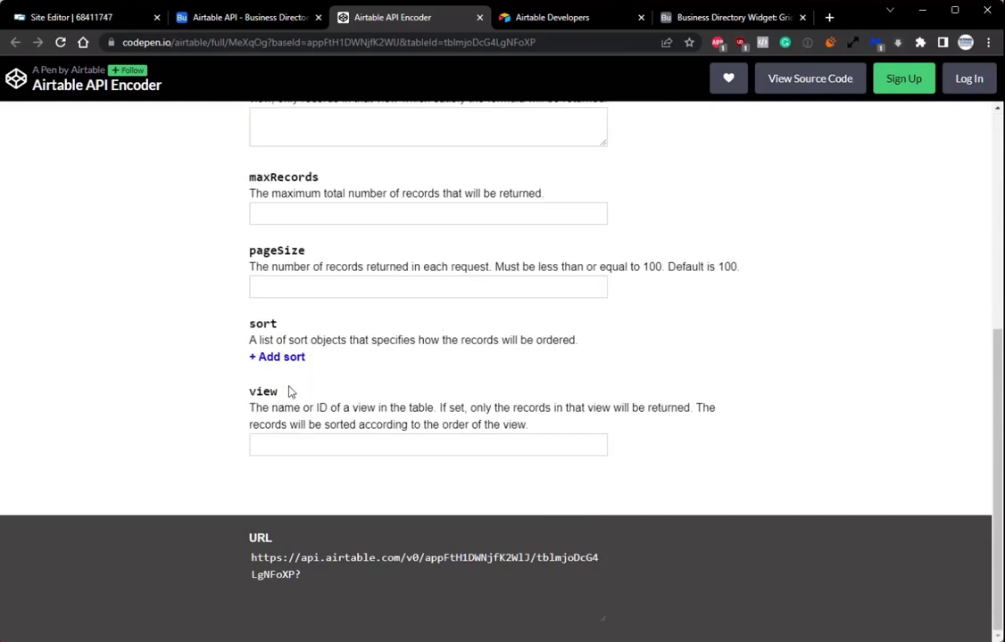
{"action": "left_click", "coordinate": [265, 448]}
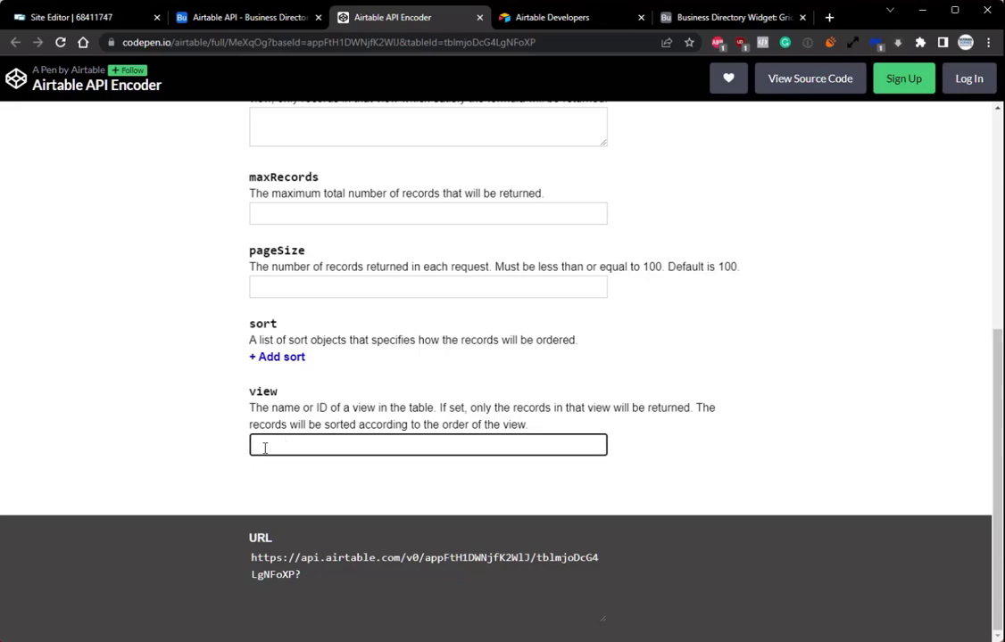
Look up the view name in the Business Directory Widget base and enter Grid view as the API encoder's view parameter.
{"action": "left_click", "coordinate": [689, 18]}
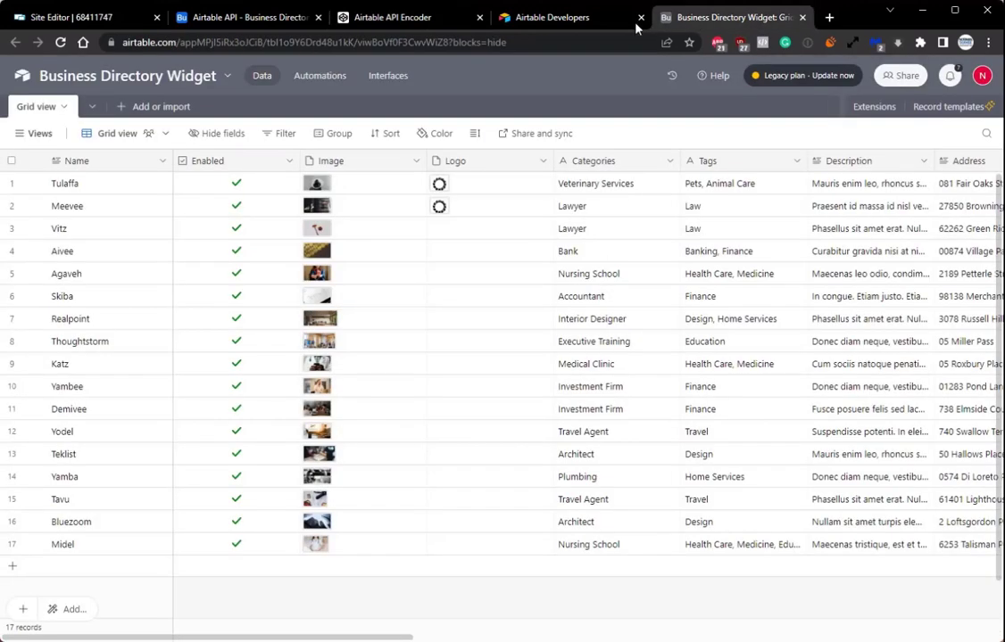
{"action": "left_click", "coordinate": [49, 135]}
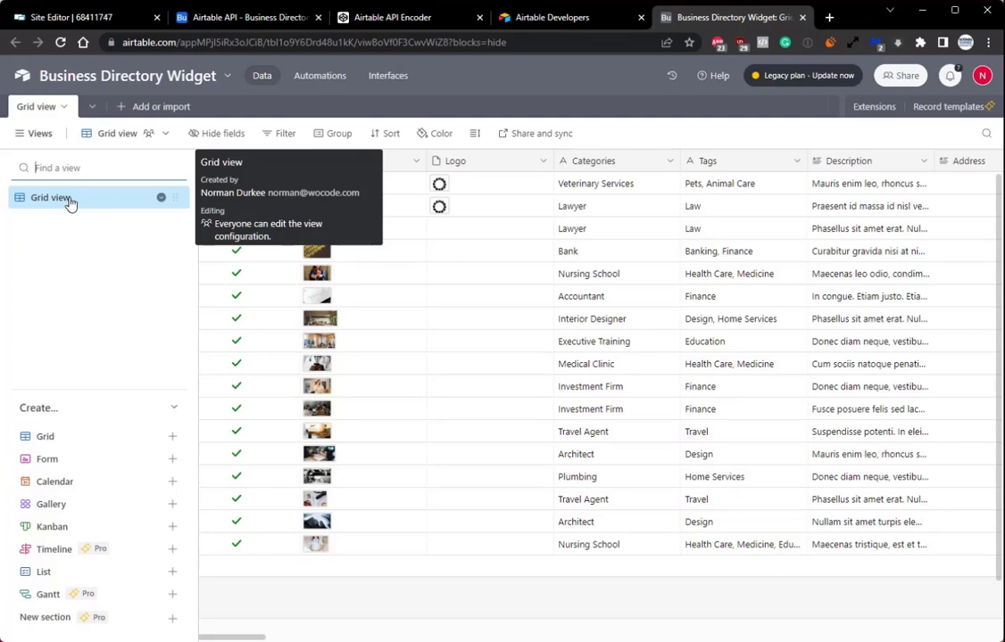
{"action": "left_click", "coordinate": [383, 17]}
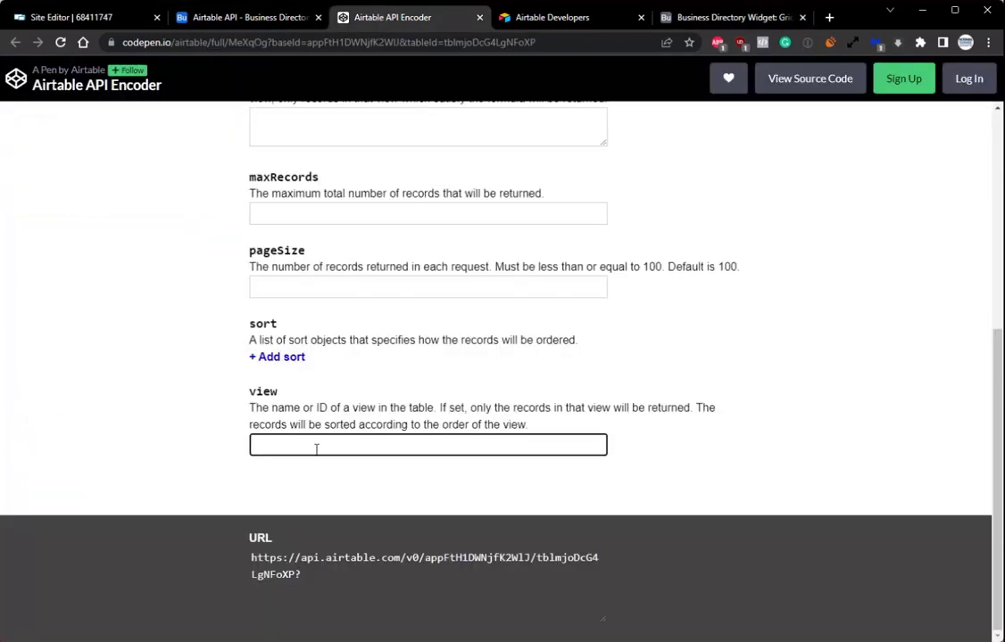
{"action": "type", "text": "Grid view"}
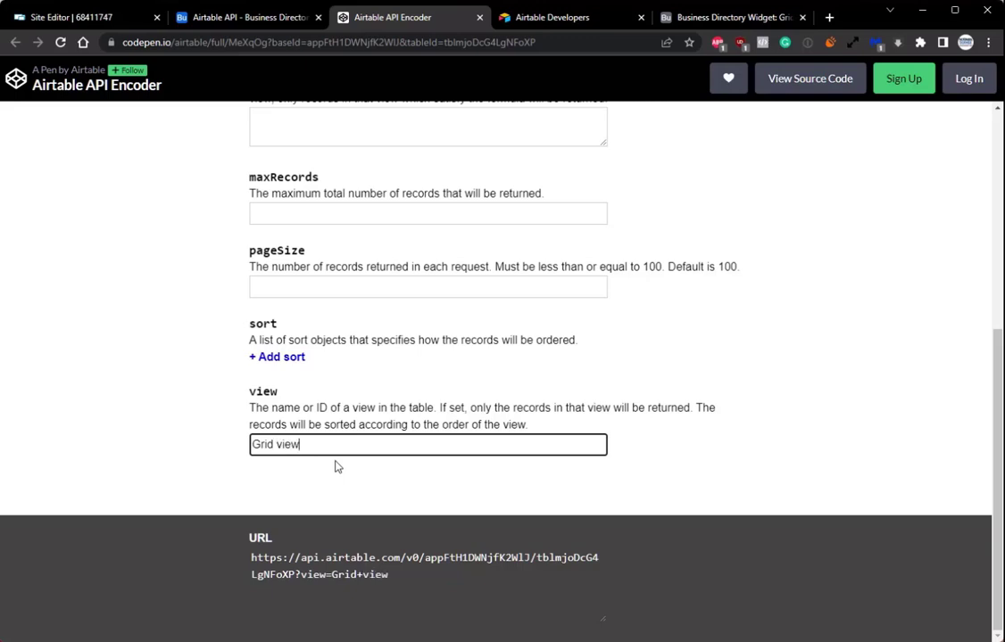
Copy the encoded URL with view=Grid+view, replace the new Airtable collection's Example URL with it, and import the fields.
{"action": "left_click_drag", "start_coordinate": [420, 581], "coordinate": [252, 561]}
{"action": "right_click", "coordinate": [261, 560]}
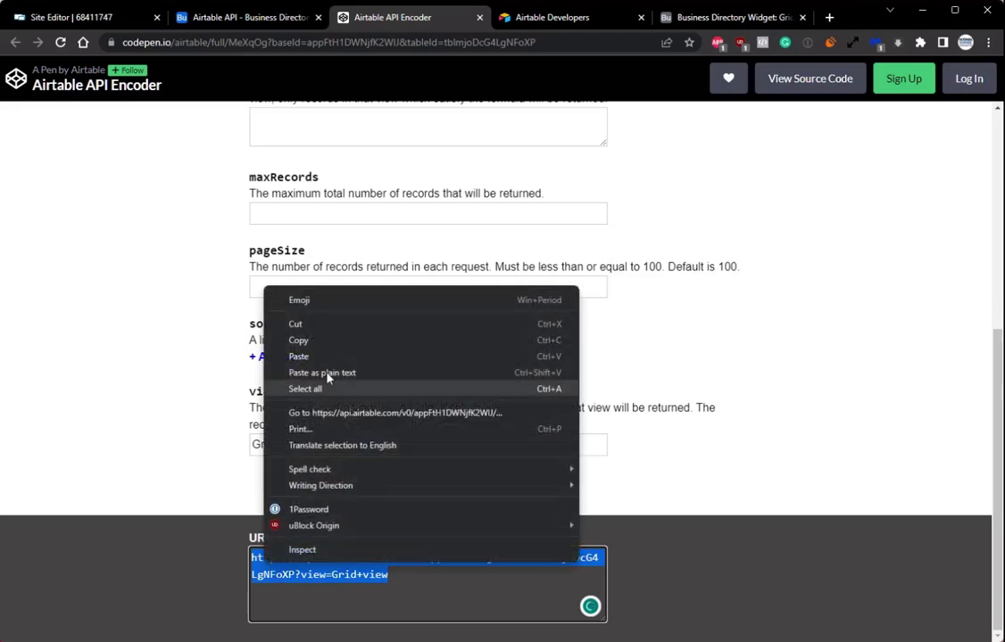
{"action": "left_click", "coordinate": [323, 343]}
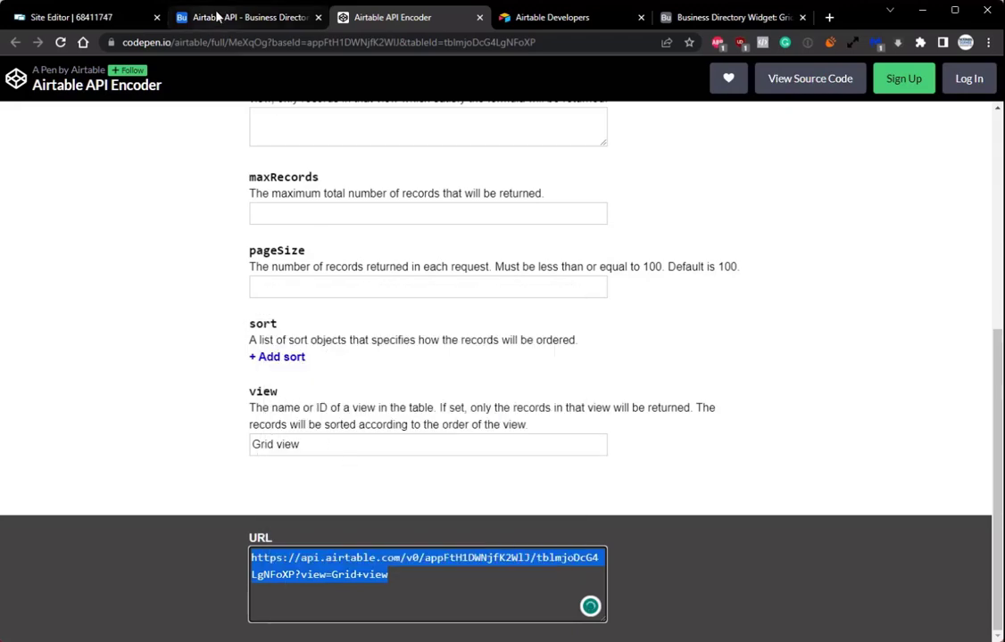
{"action": "left_click", "coordinate": [188, 10]}
{"action": "left_click", "coordinate": [115, 10]}
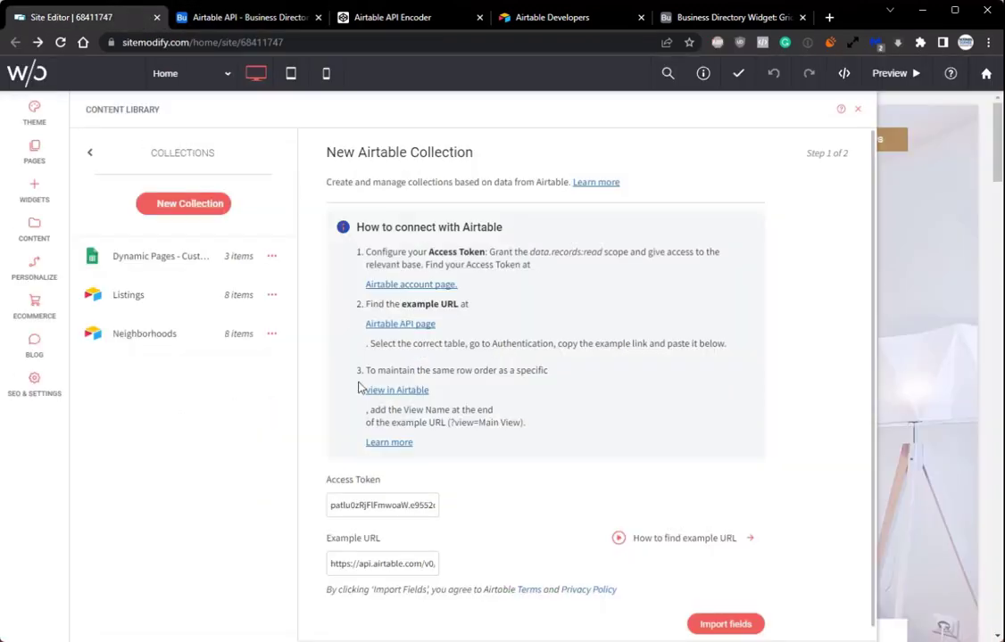
{"action": "left_click", "coordinate": [356, 564]}
{"action": "key", "text": "ctrl+v"}
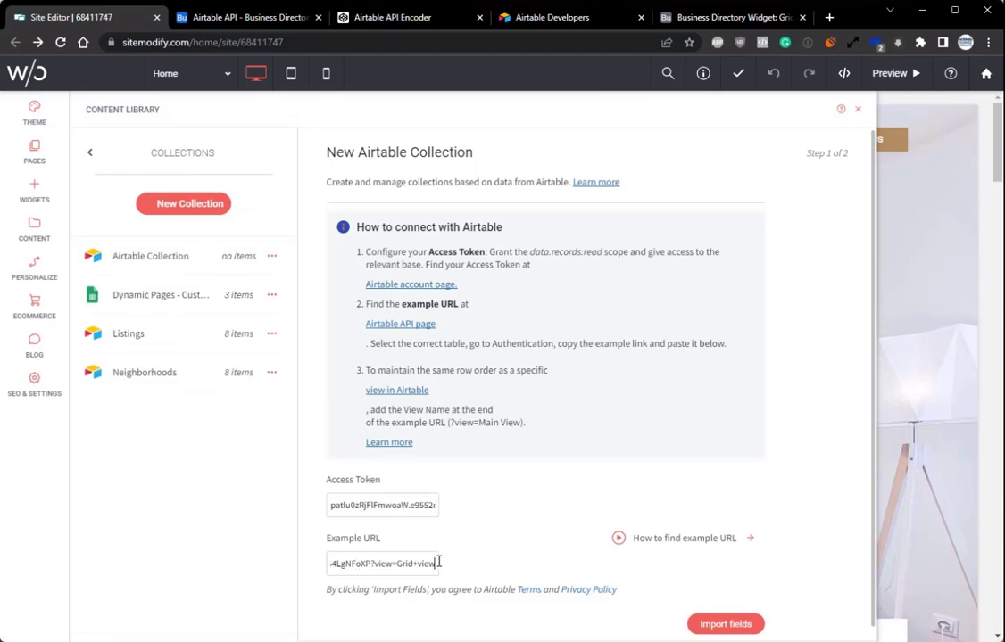
{"action": "left_click", "coordinate": [733, 627]}
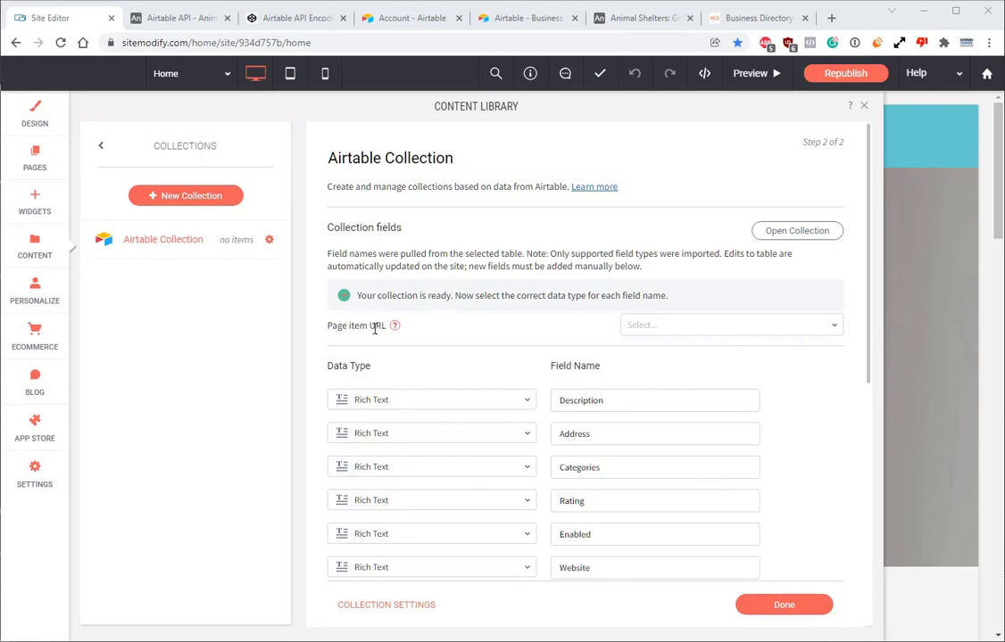
Set the Airtable collection's page item URL to the Name field.
{"action": "left_click", "coordinate": [713, 325]}
{"action": "type", "text": "n"}
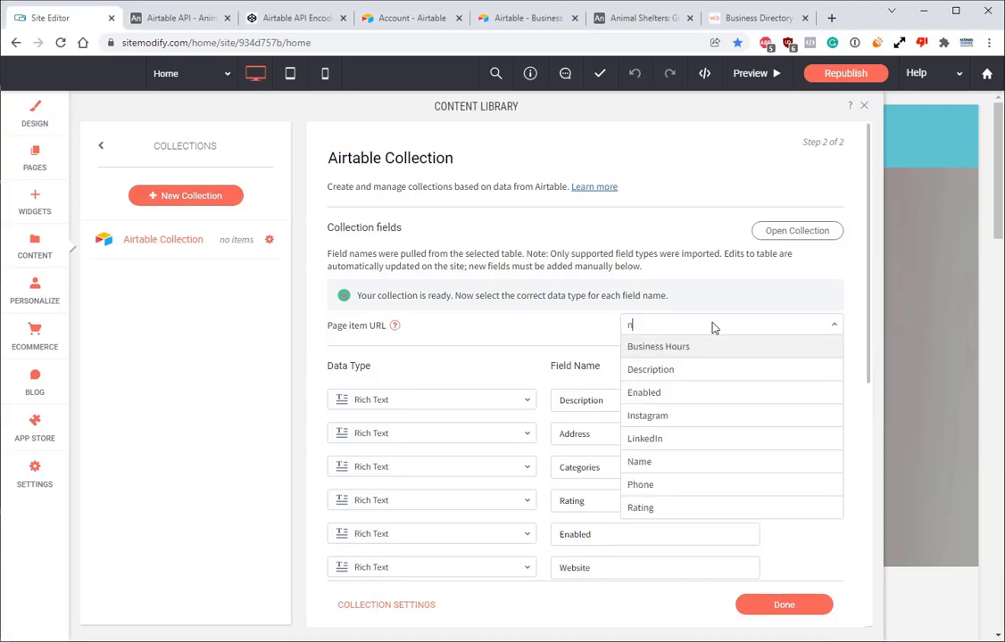
{"action": "type", "text": "ame"}
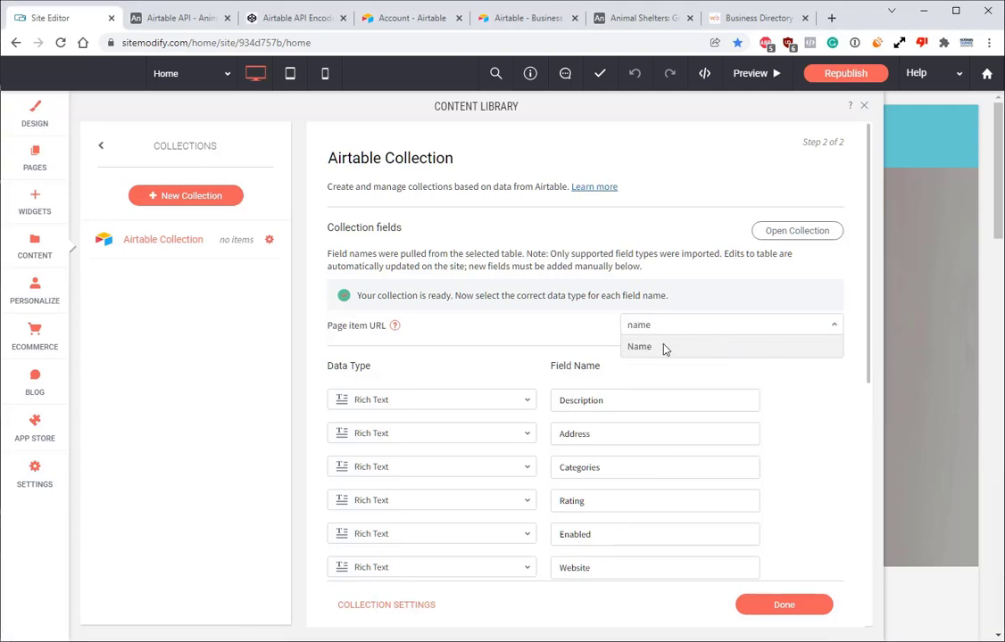
{"action": "left_click", "coordinate": [664, 348]}
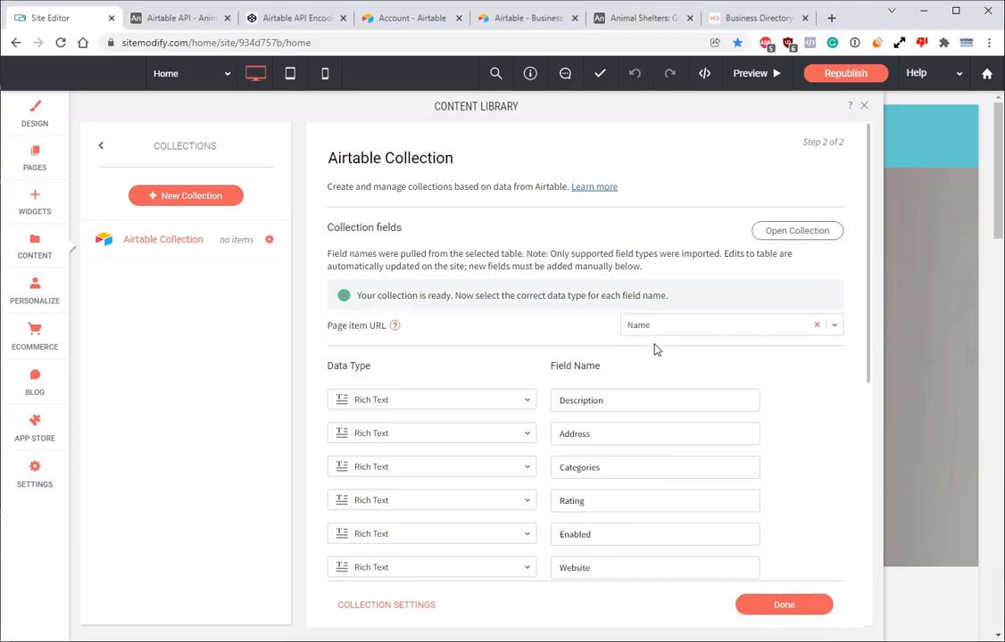
Set the data type of the Description field to Plain Text and of the Image and Logo fields to Image.
{"action": "scroll", "coordinate": [655, 348], "scroll_direction": "down", "scroll_amount": 2}
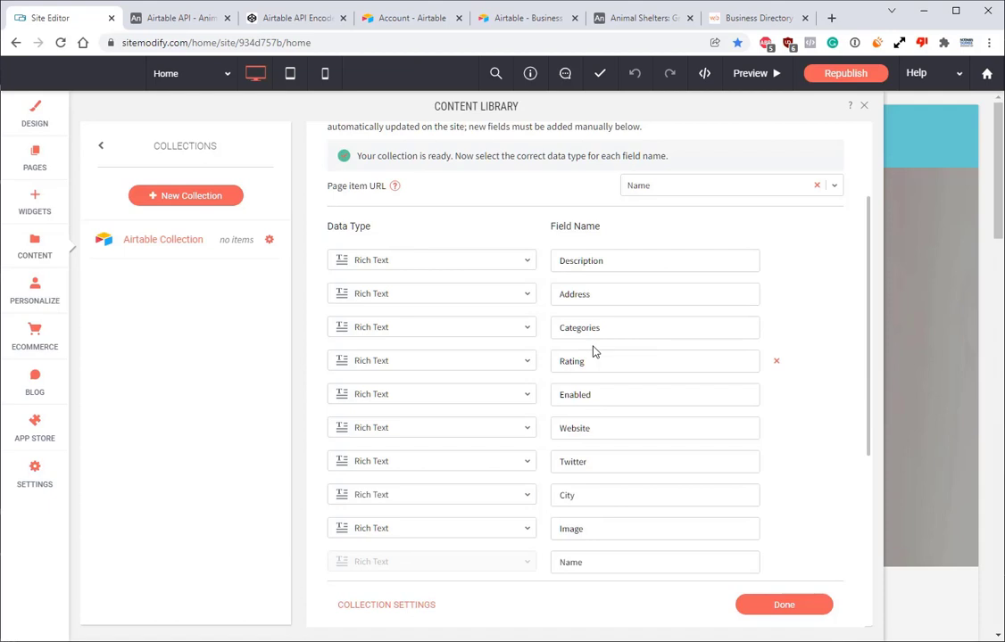
{"action": "left_click", "coordinate": [464, 260]}
{"action": "left_click", "coordinate": [473, 277]}
{"action": "scroll", "coordinate": [493, 503], "scroll_direction": "down", "scroll_amount": 1}
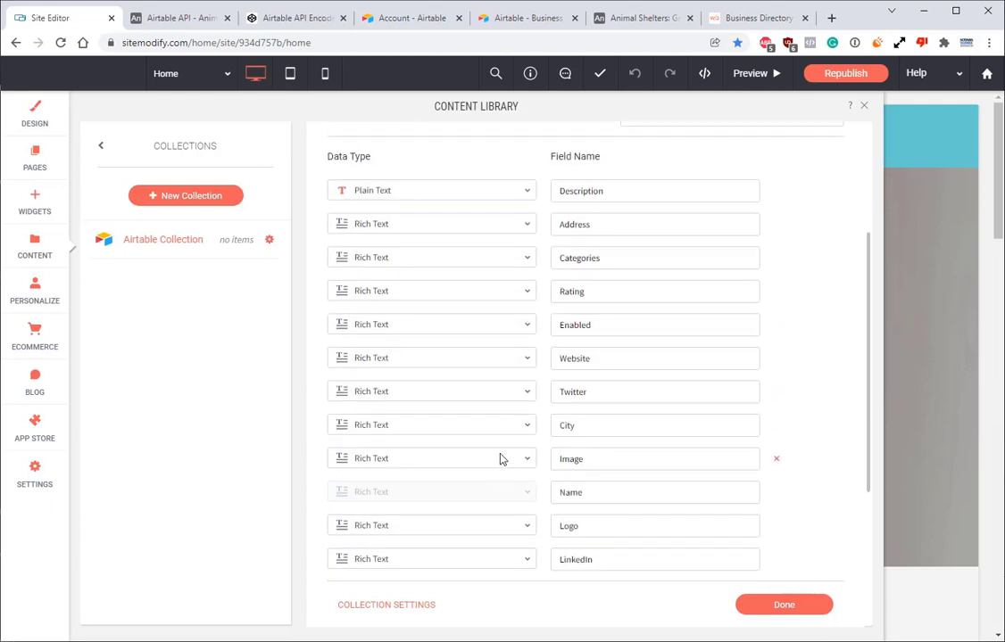
{"action": "left_click", "coordinate": [500, 459]}
{"action": "left_click", "coordinate": [407, 524]}
{"action": "scroll", "coordinate": [436, 529], "scroll_direction": "down", "scroll_amount": 1}
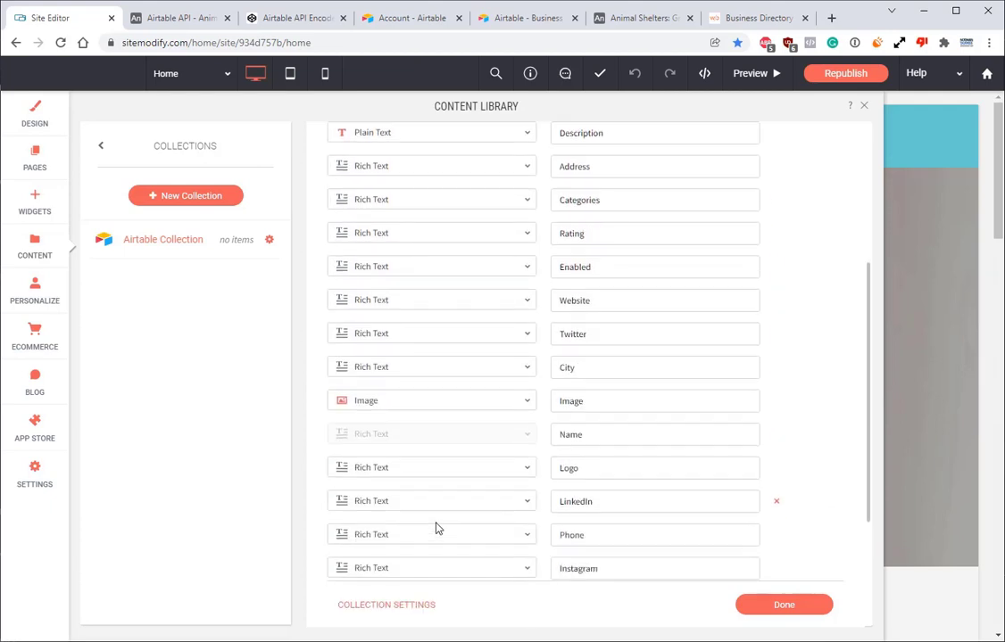
{"action": "left_click", "coordinate": [458, 463]}
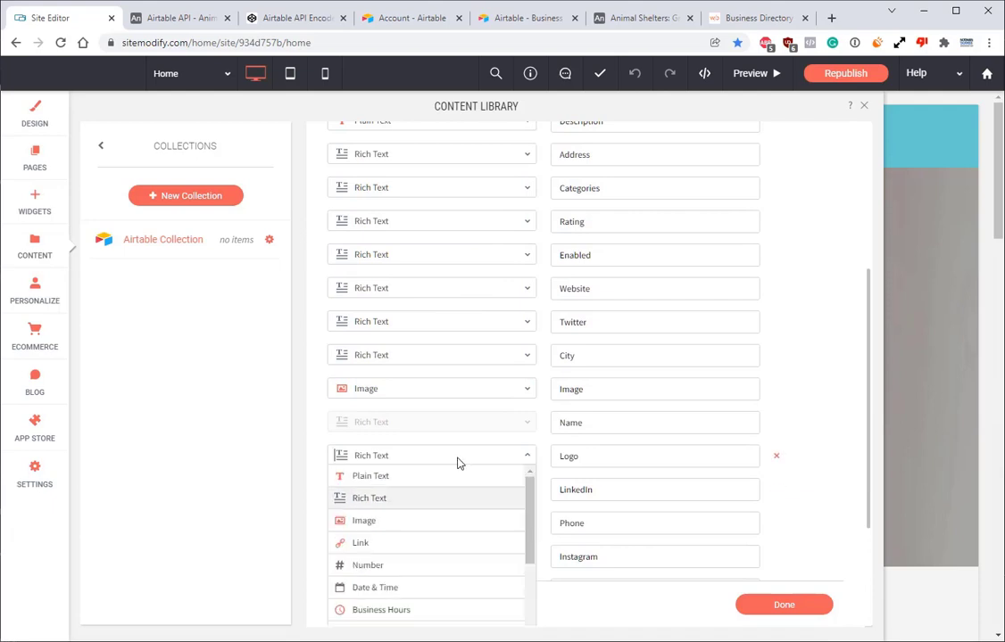
{"action": "left_click", "coordinate": [416, 520]}
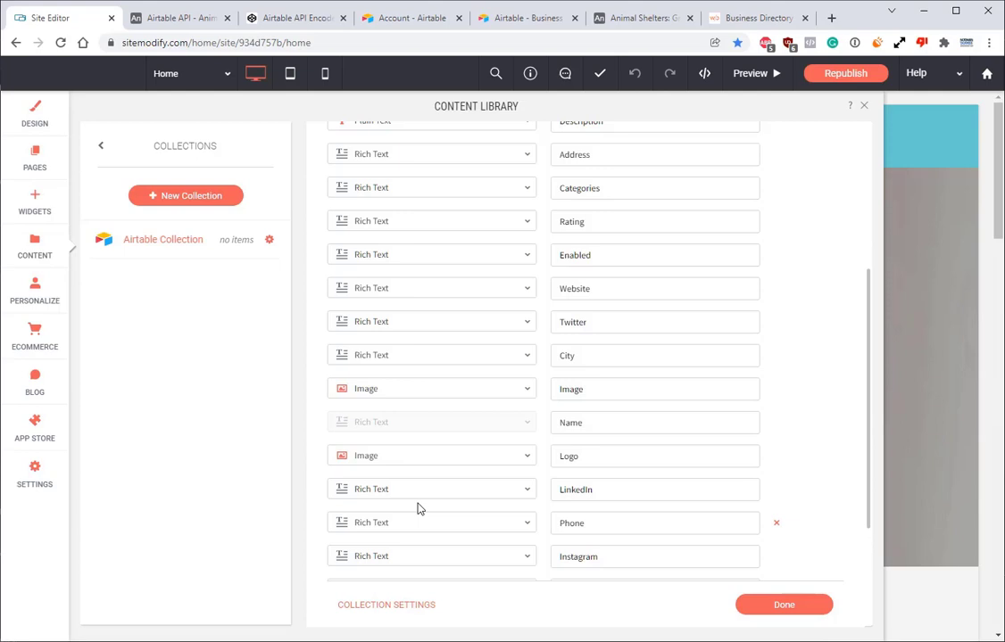
Review the data types assigned to all fields of the Airtable collection and finish the collection setup.
{"action": "scroll", "coordinate": [419, 509], "scroll_direction": "up", "scroll_amount": 3}
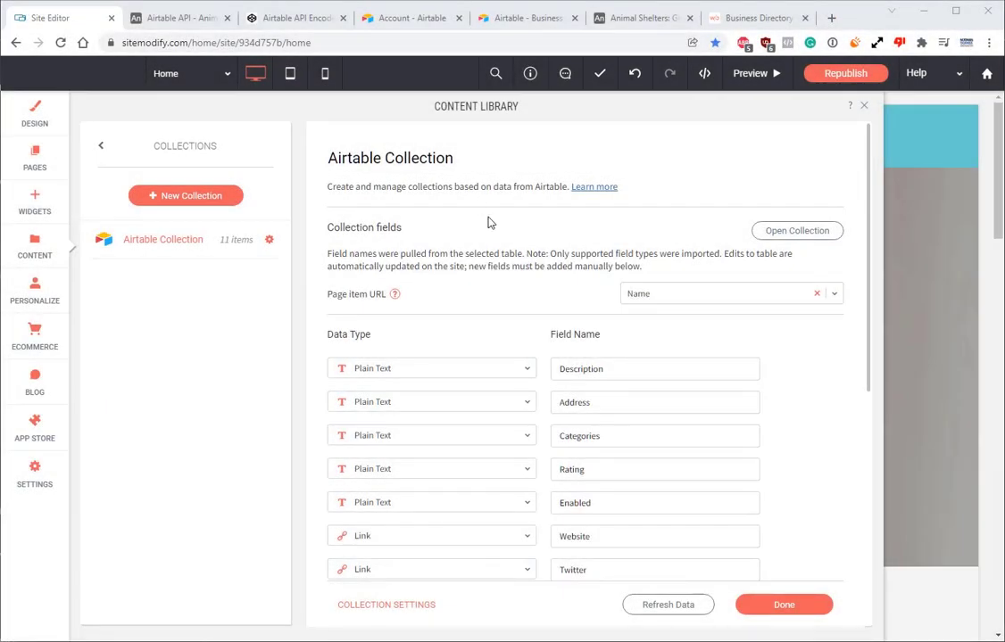
{"action": "scroll", "coordinate": [547, 332], "scroll_direction": "down", "scroll_amount": 1}
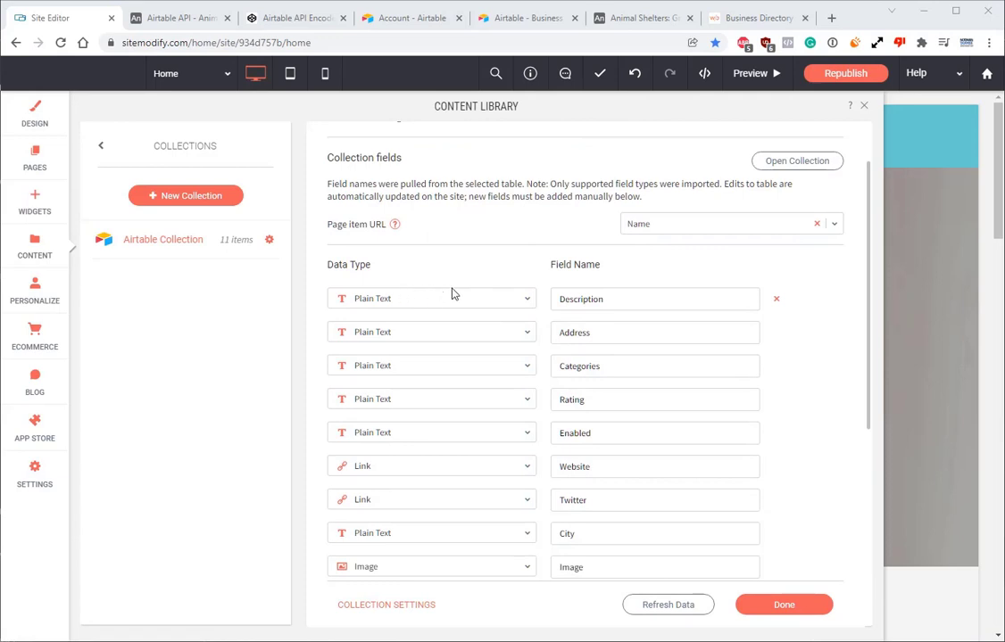
{"action": "scroll", "coordinate": [510, 298], "scroll_direction": "down", "scroll_amount": 1}
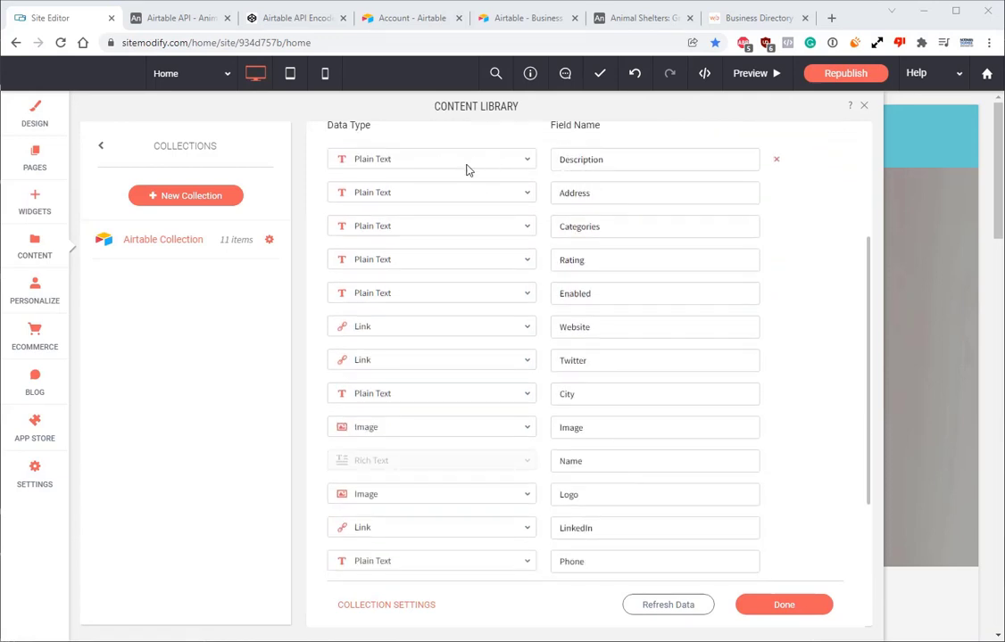
{"action": "scroll", "coordinate": [482, 302], "scroll_direction": "down", "scroll_amount": 1}
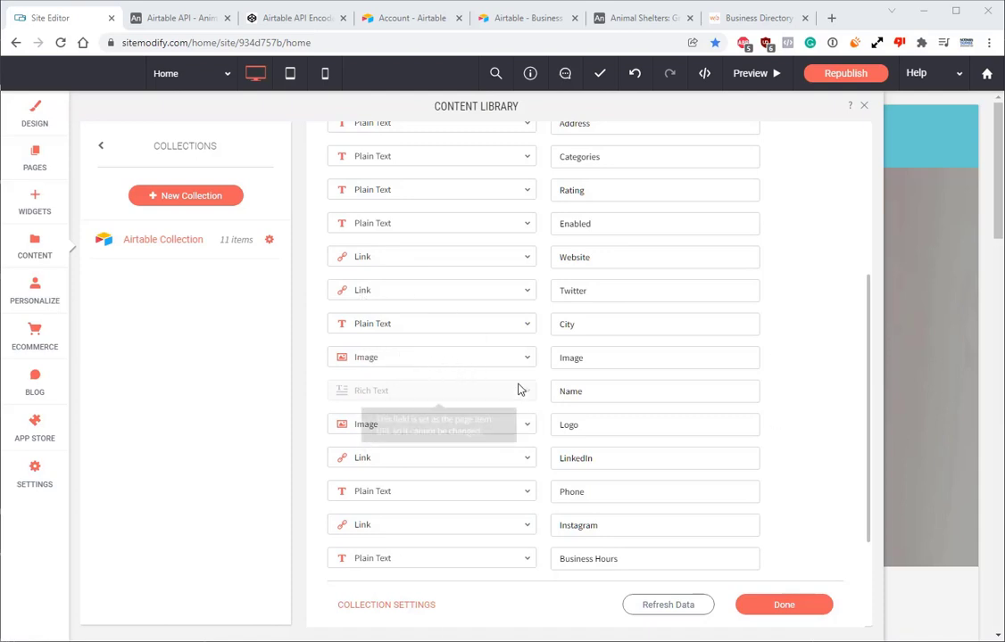
{"action": "scroll", "coordinate": [546, 355], "scroll_direction": "down", "scroll_amount": 3}
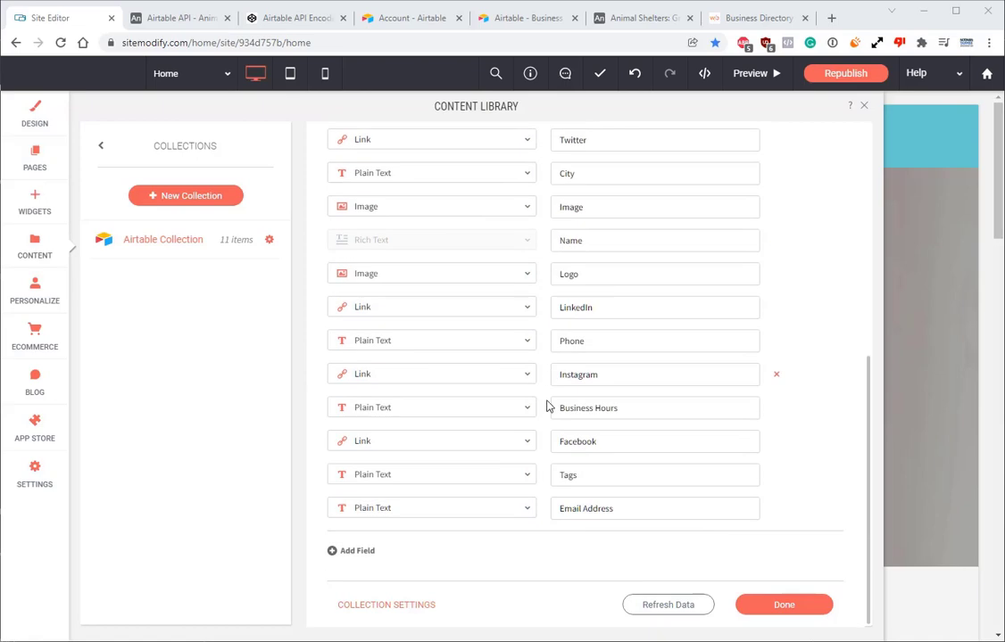
{"action": "left_click", "coordinate": [778, 606]}
Connect the Business Directory widget's Directory Listings on the Home page to Airtable Collection.
{"action": "scroll", "coordinate": [501, 330], "scroll_direction": "down", "scroll_amount": 10}
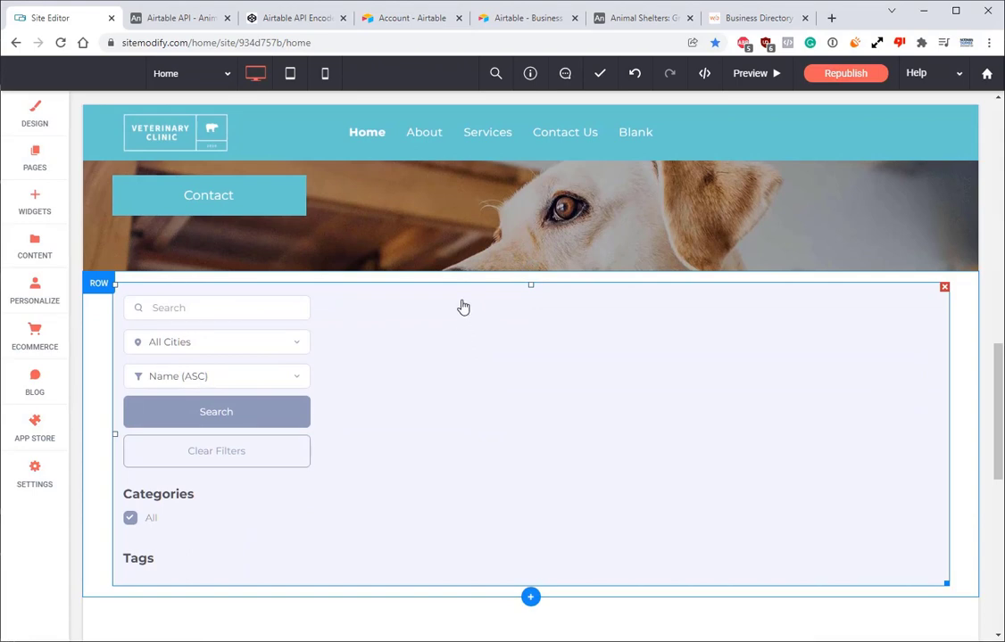
{"action": "right_click", "coordinate": [463, 307]}
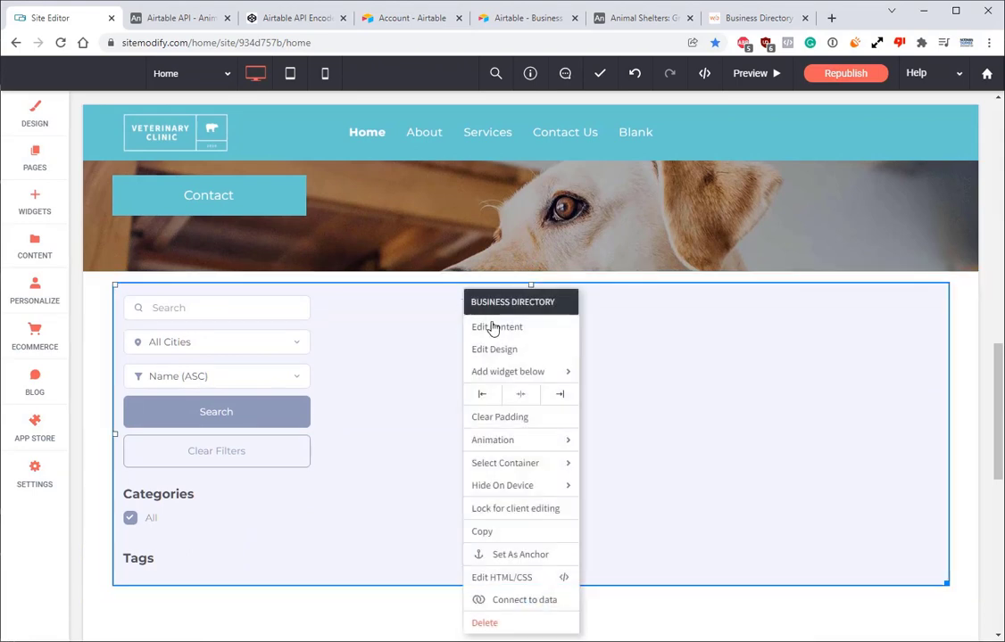
{"action": "left_click", "coordinate": [521, 612]}
{"action": "left_click", "coordinate": [640, 318]}
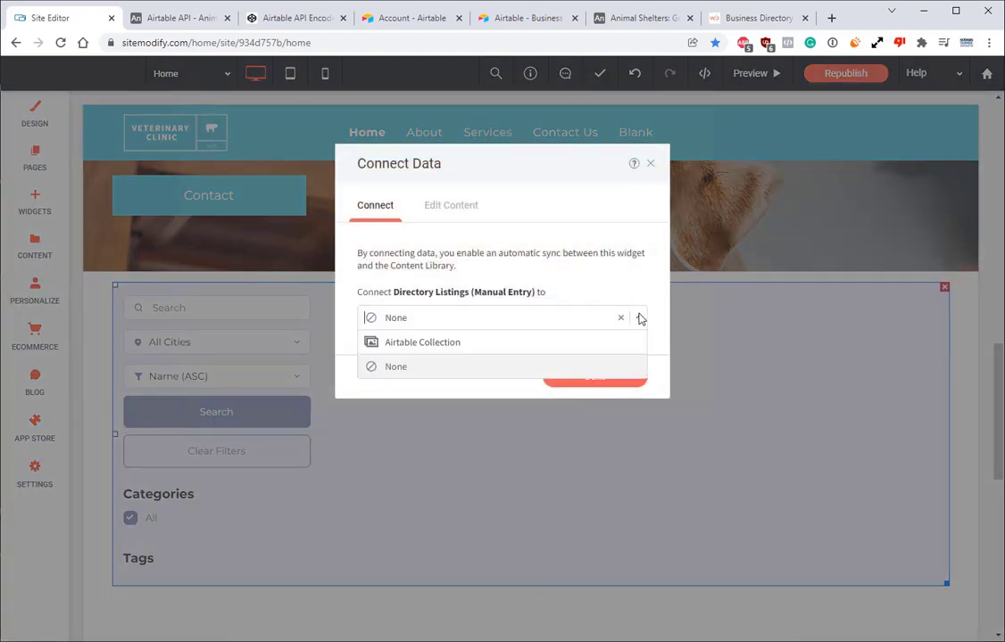
{"action": "left_click", "coordinate": [464, 347]}
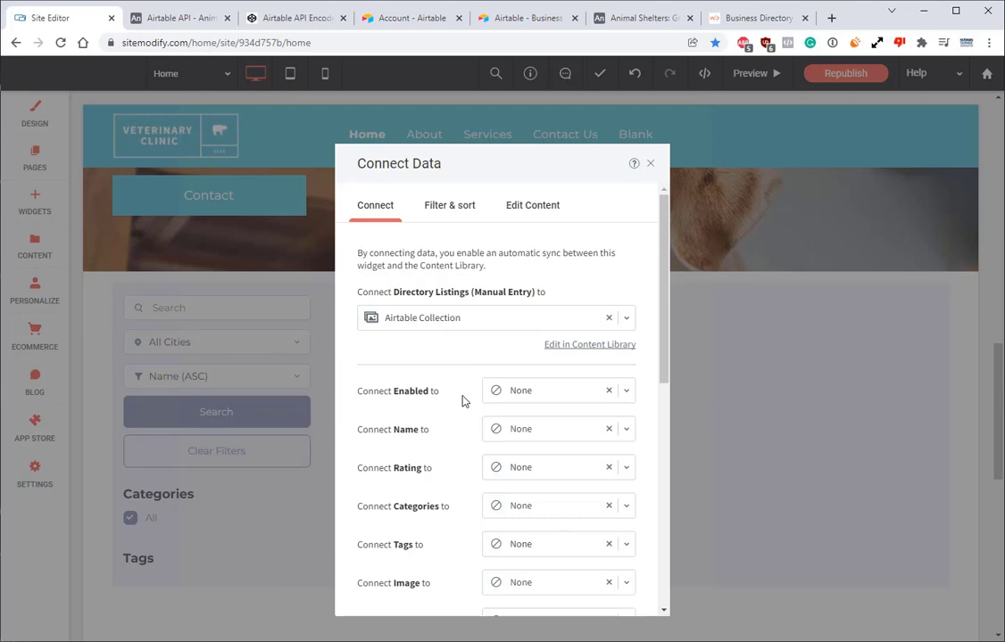
Map the widget's fields to the matching collection fields, starting with Enabled to Enabled, and save the data connection.
{"action": "scroll", "coordinate": [463, 402], "scroll_direction": "down", "scroll_amount": 1}
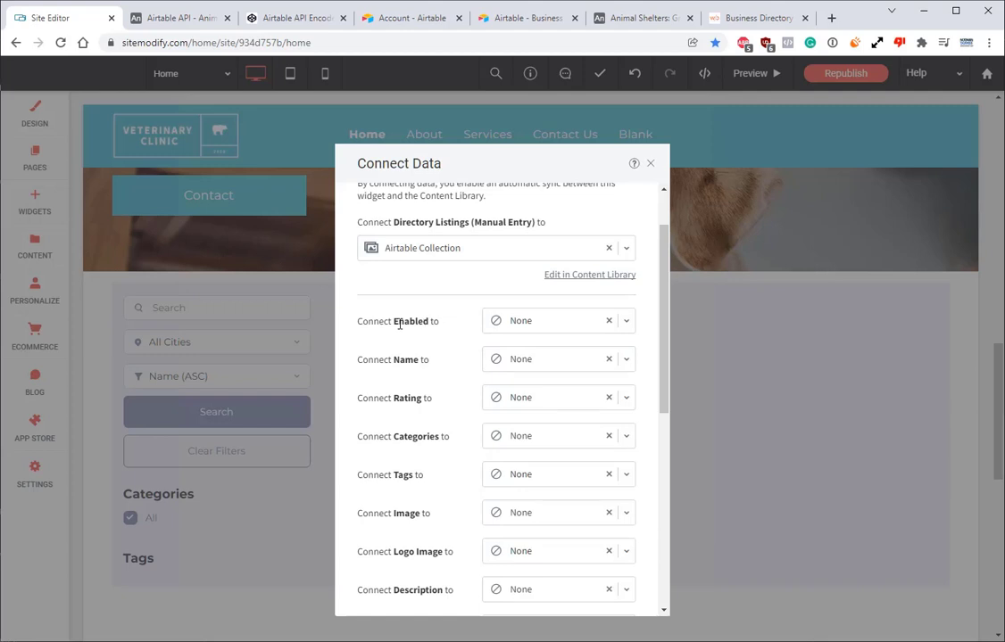
{"action": "left_click", "coordinate": [529, 323]}
{"action": "left_click", "coordinate": [533, 361]}
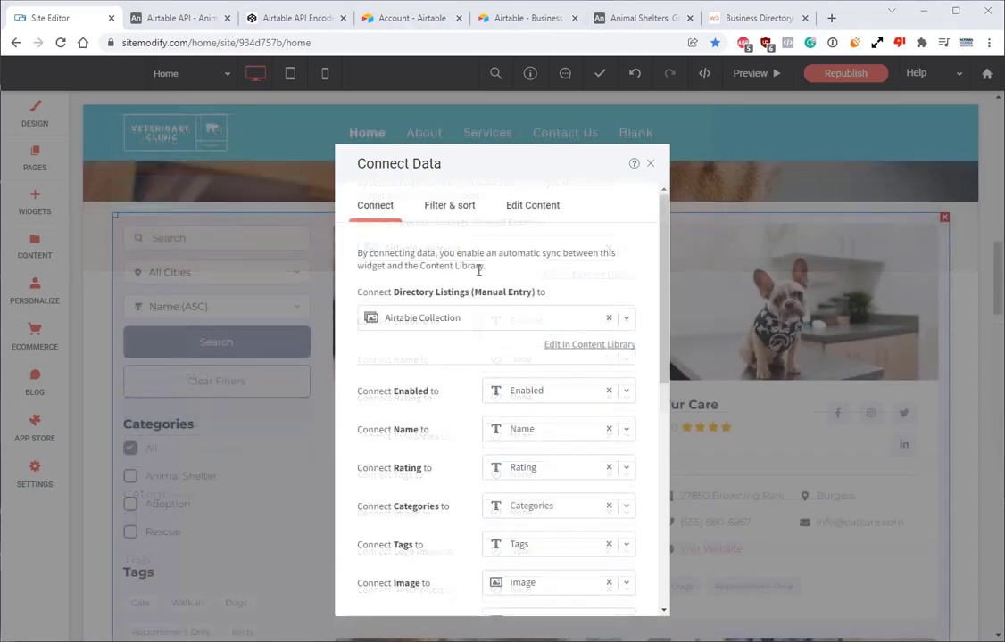
{"action": "scroll", "coordinate": [478, 415], "scroll_direction": "down", "scroll_amount": 6}
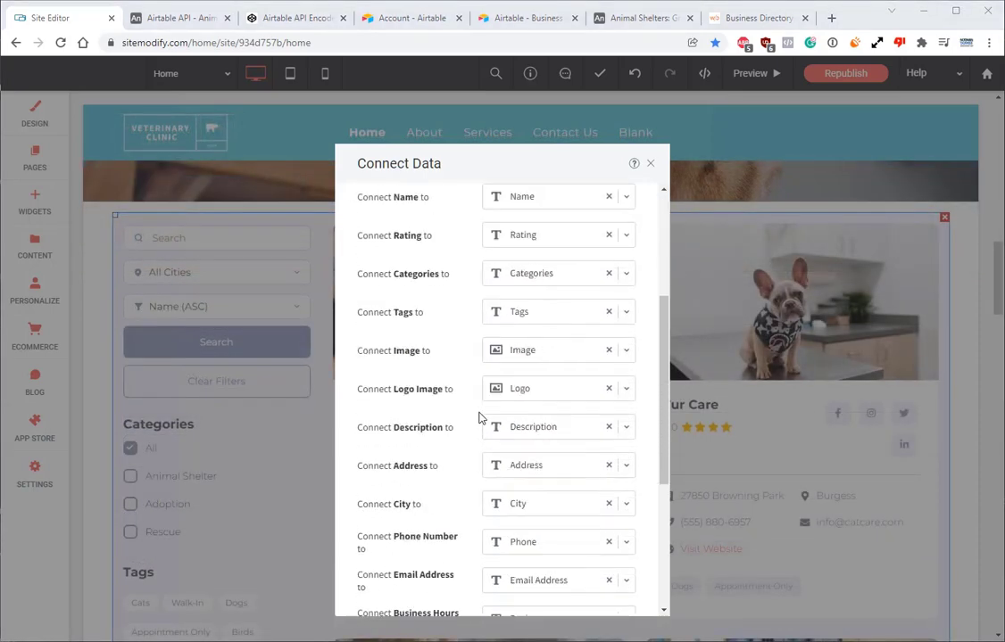
{"action": "left_click", "coordinate": [575, 593]}
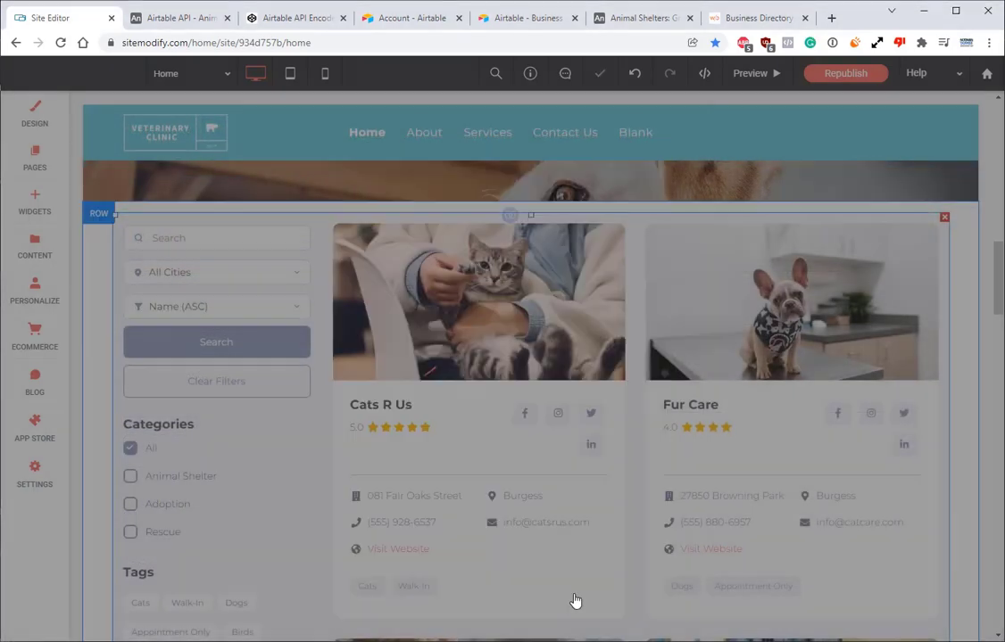
Open the Business Directory widget's design settings and examine the Filters Styling options.
{"action": "scroll", "coordinate": [644, 321], "scroll_direction": "down", "scroll_amount": 3}
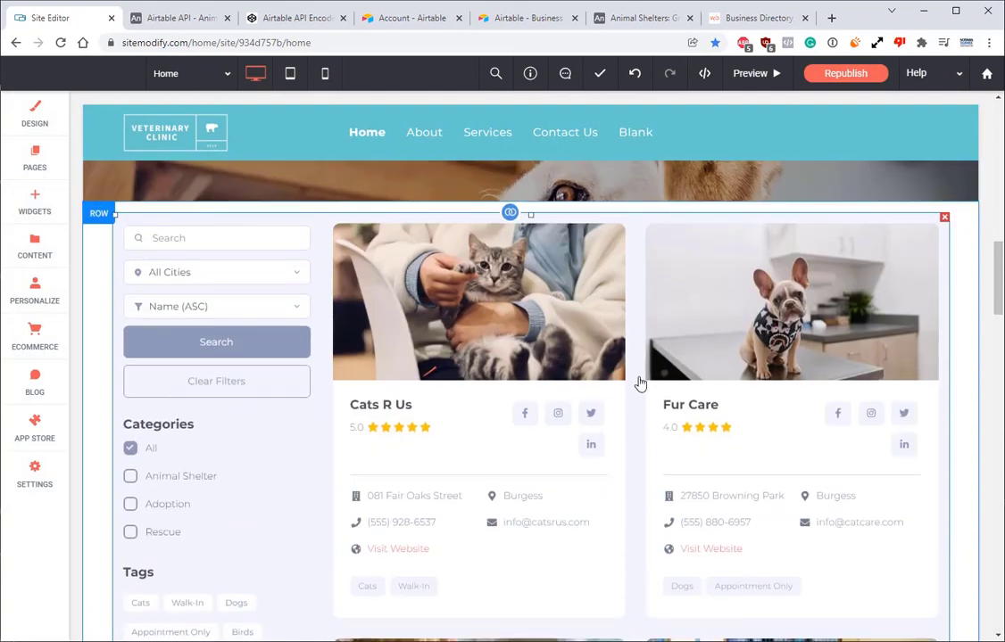
{"action": "left_click", "coordinate": [639, 382]}
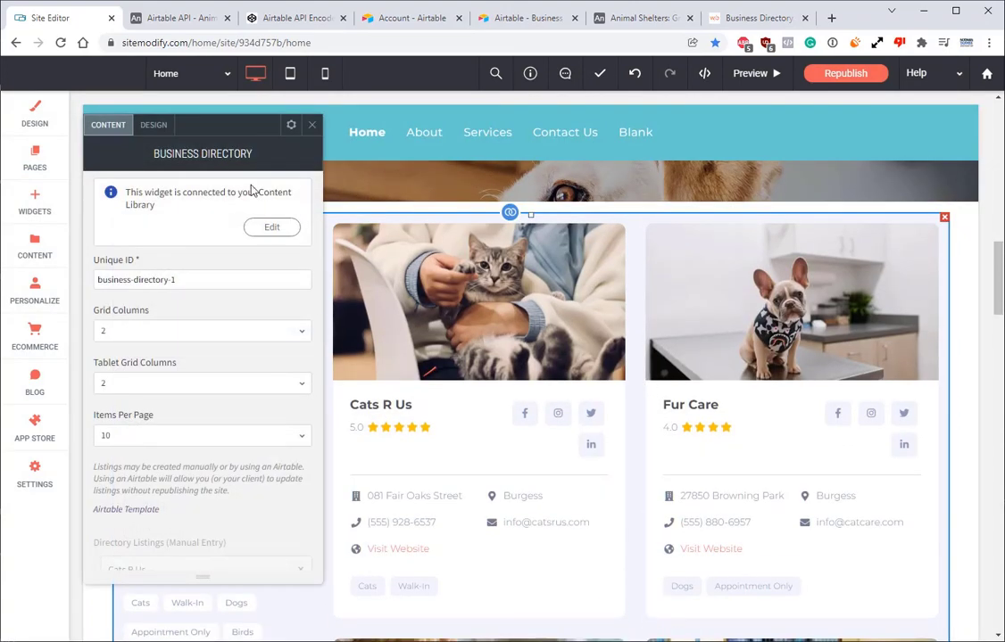
{"action": "left_click", "coordinate": [153, 126]}
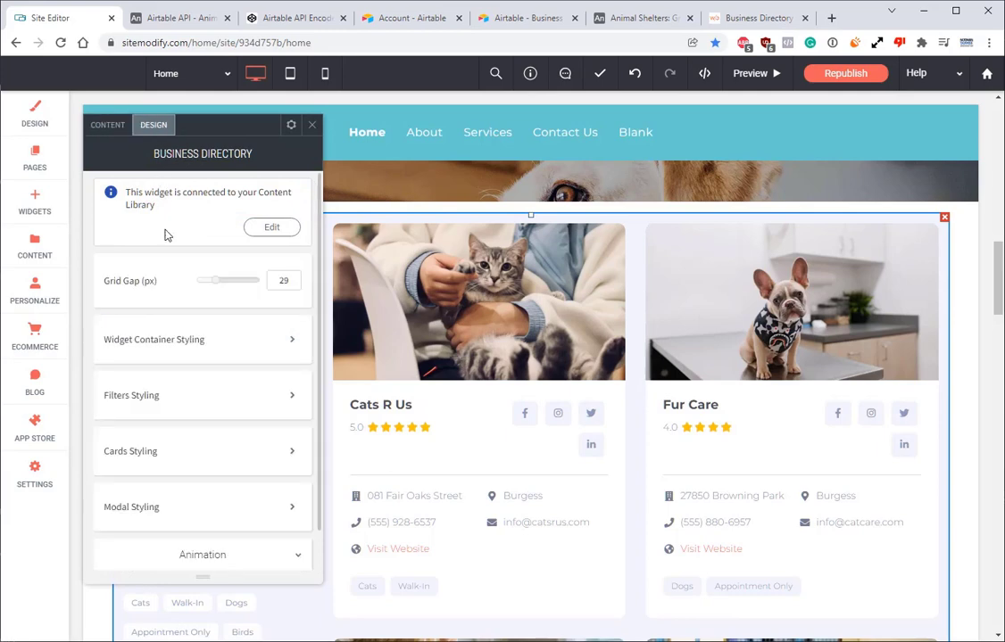
{"action": "left_click", "coordinate": [175, 401]}
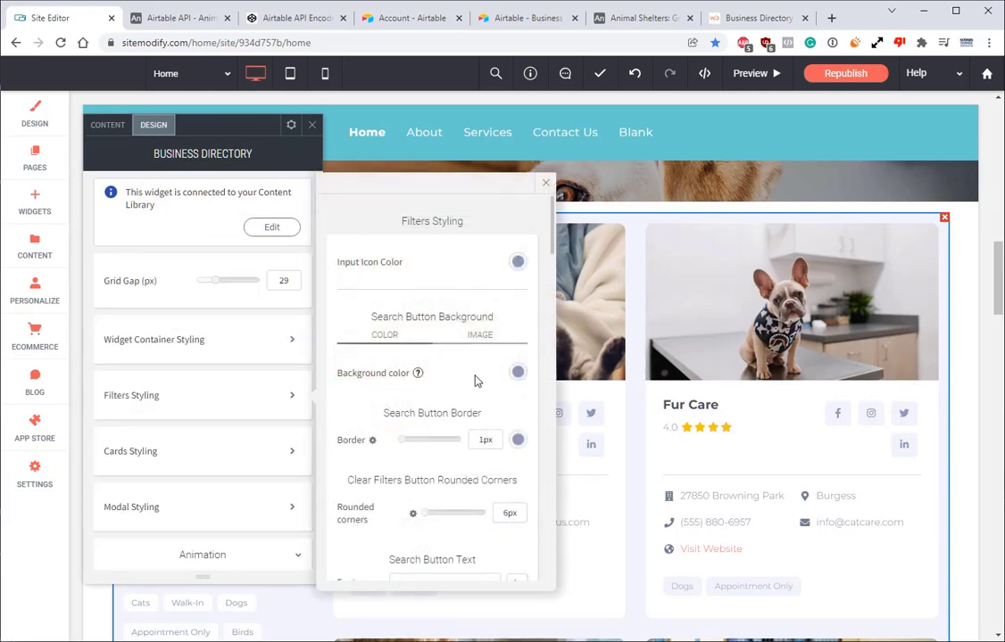
{"action": "scroll", "coordinate": [473, 379], "scroll_direction": "down", "scroll_amount": 10}
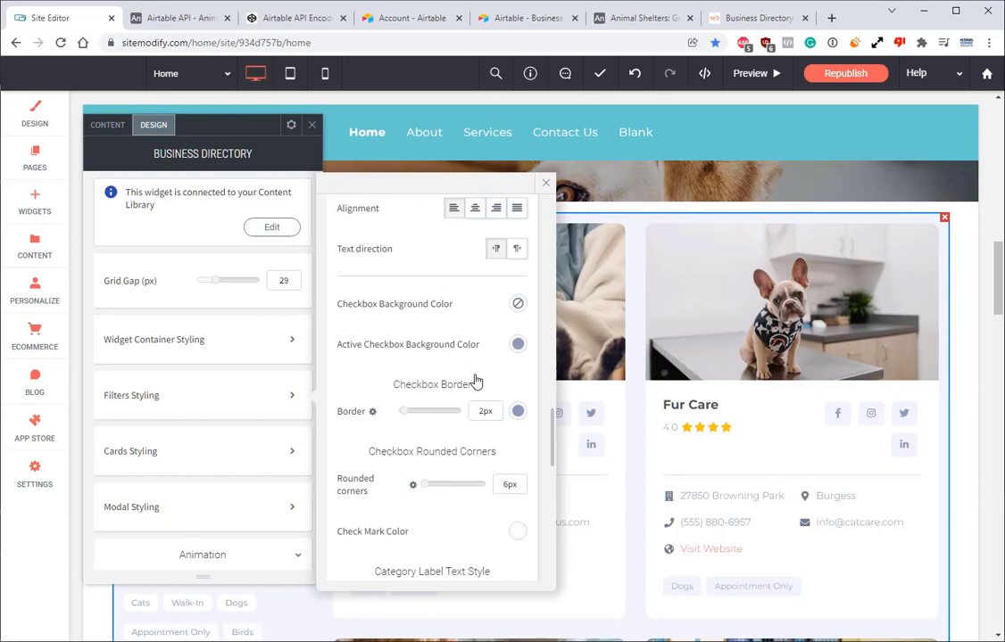
Examine the Cards Styling options of the Business Directory widget.
{"action": "left_click", "coordinate": [234, 457]}
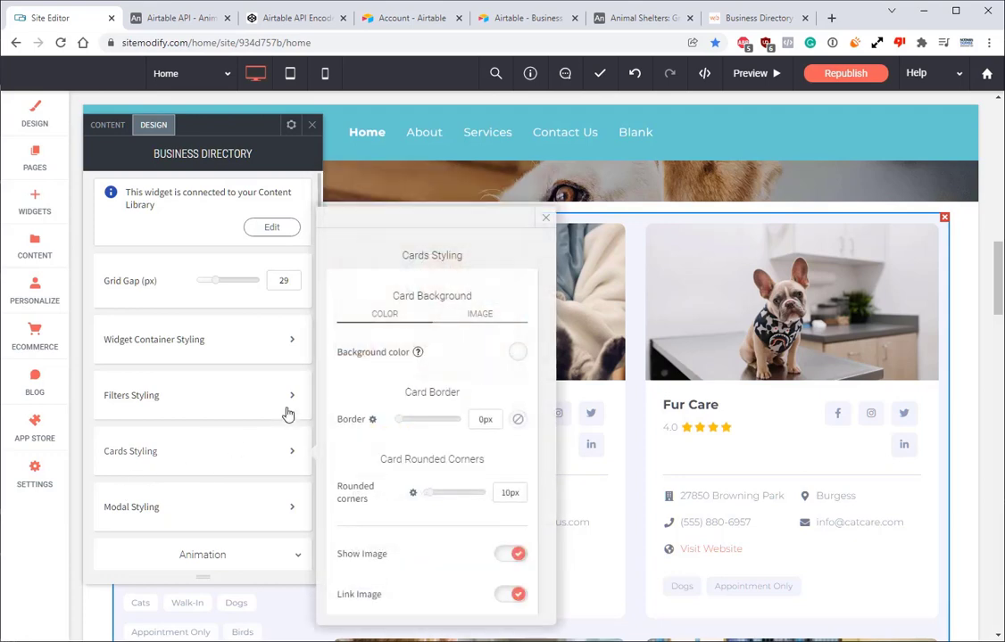
{"action": "scroll", "coordinate": [478, 375], "scroll_direction": "down", "scroll_amount": 10}
{"action": "scroll", "coordinate": [477, 375], "scroll_direction": "up", "scroll_amount": 10}
{"action": "left_click", "coordinate": [191, 410]}
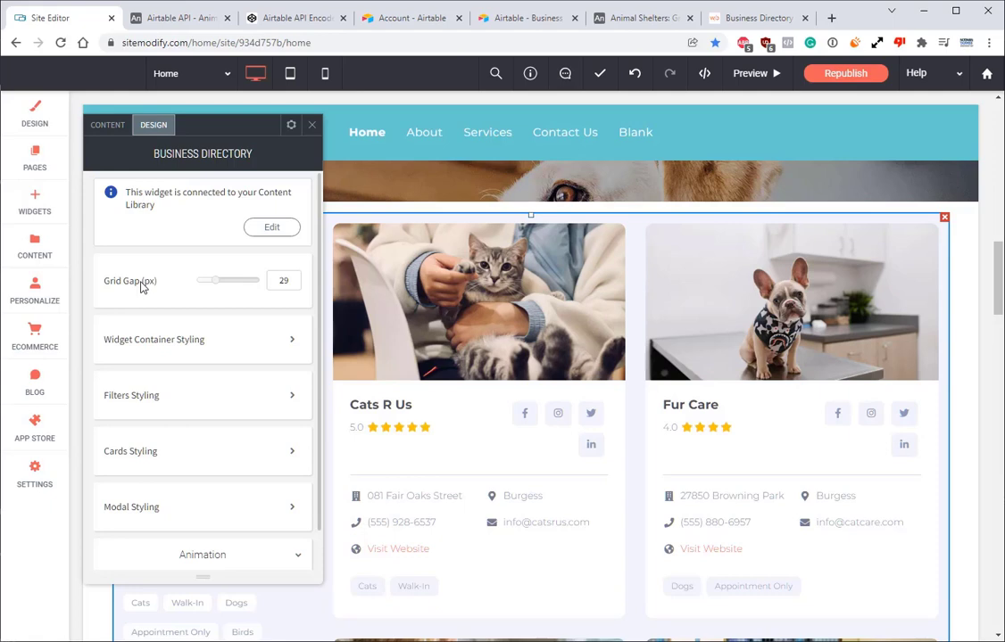
Try grid gaps of 77 px and 0 px between the directory cards, and restore the gap to 29 px.
{"action": "left_click", "coordinate": [250, 284]}
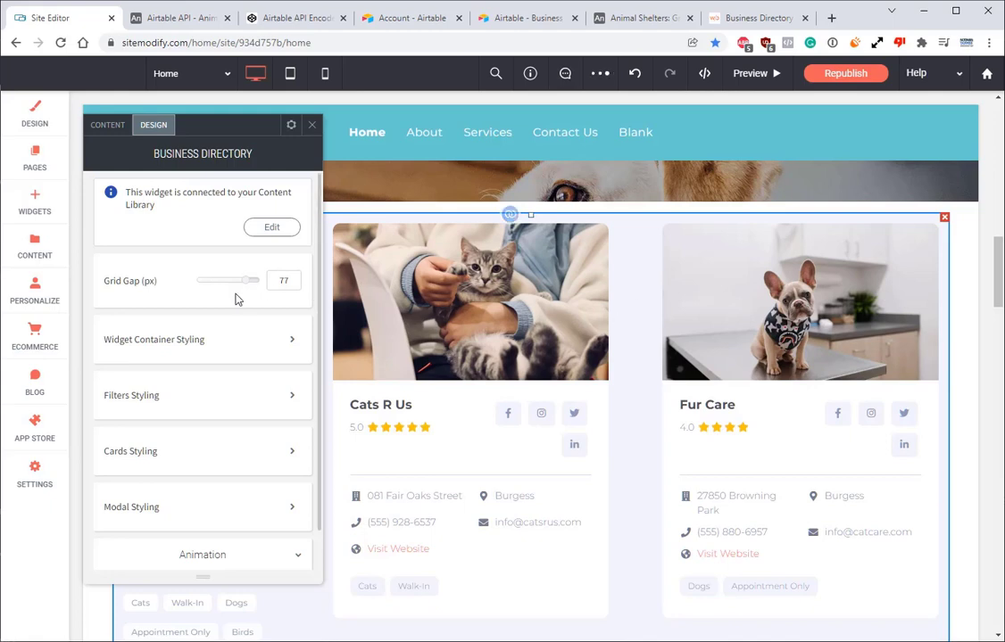
{"action": "left_click", "coordinate": [202, 283]}
{"action": "left_click_drag", "start_coordinate": [200, 285], "coordinate": [191, 283]}
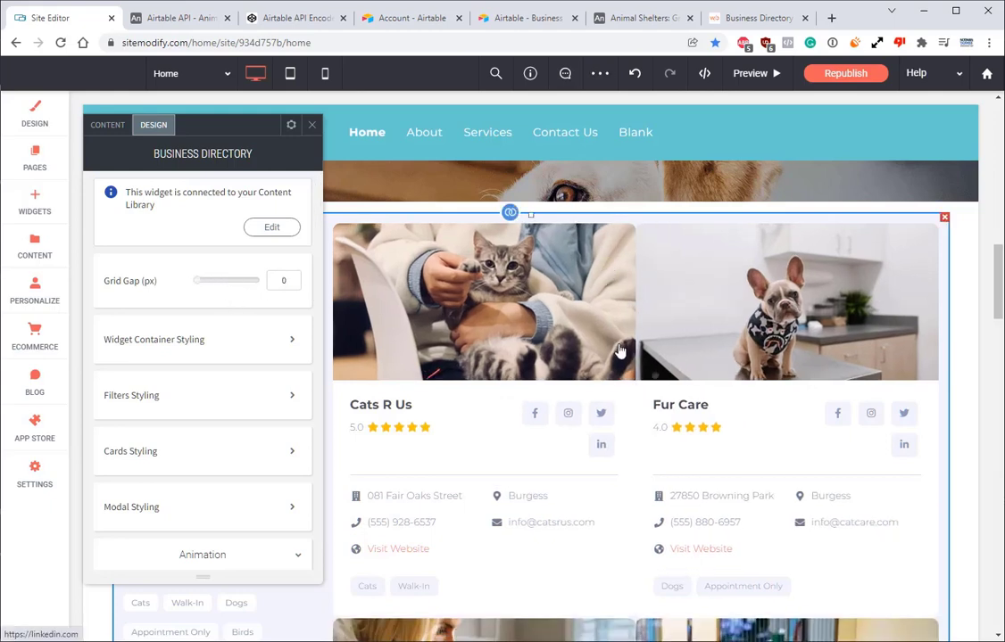
{"action": "double_click", "coordinate": [283, 284]}
{"action": "type", "text": "29"}
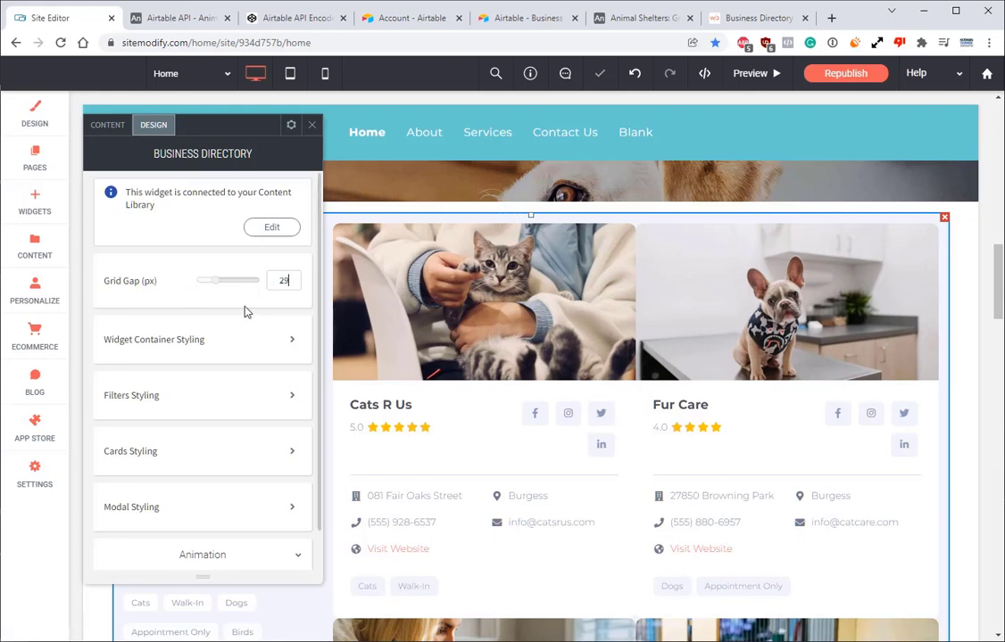
Look at the Business Directory widget's Modal Styling options and close the widget settings.
{"action": "left_click", "coordinate": [176, 512]}
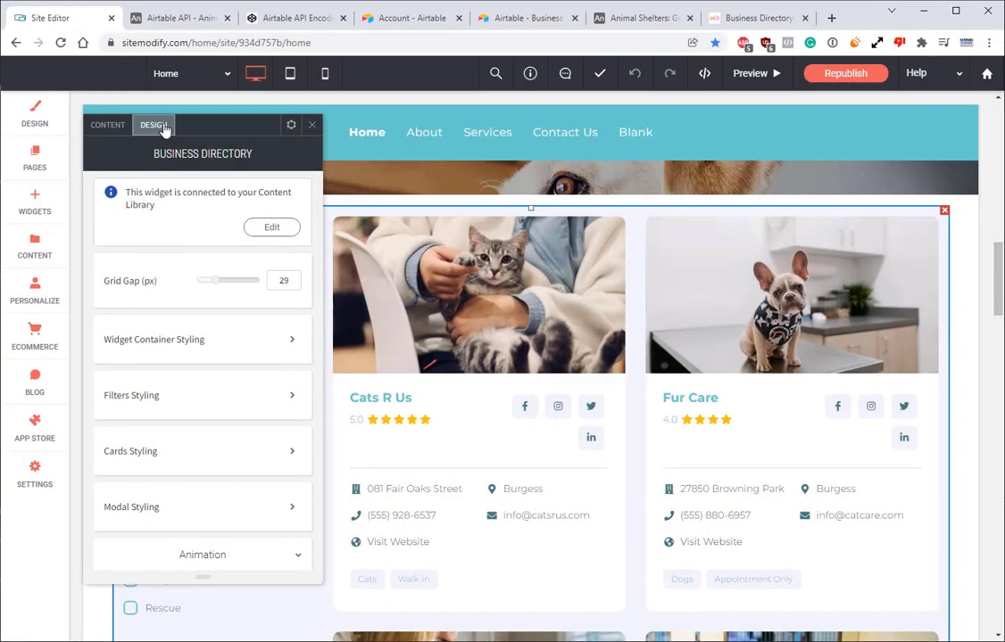
{"action": "left_click", "coordinate": [312, 125]}
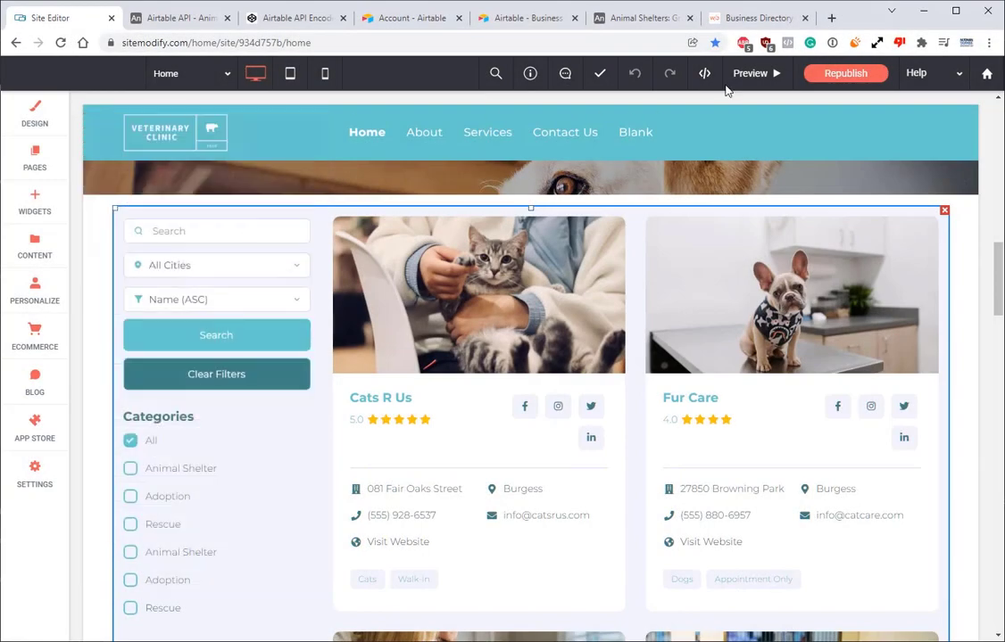
Republish the site and open its live Home page at the business directory listings.
{"action": "left_click", "coordinate": [837, 82]}
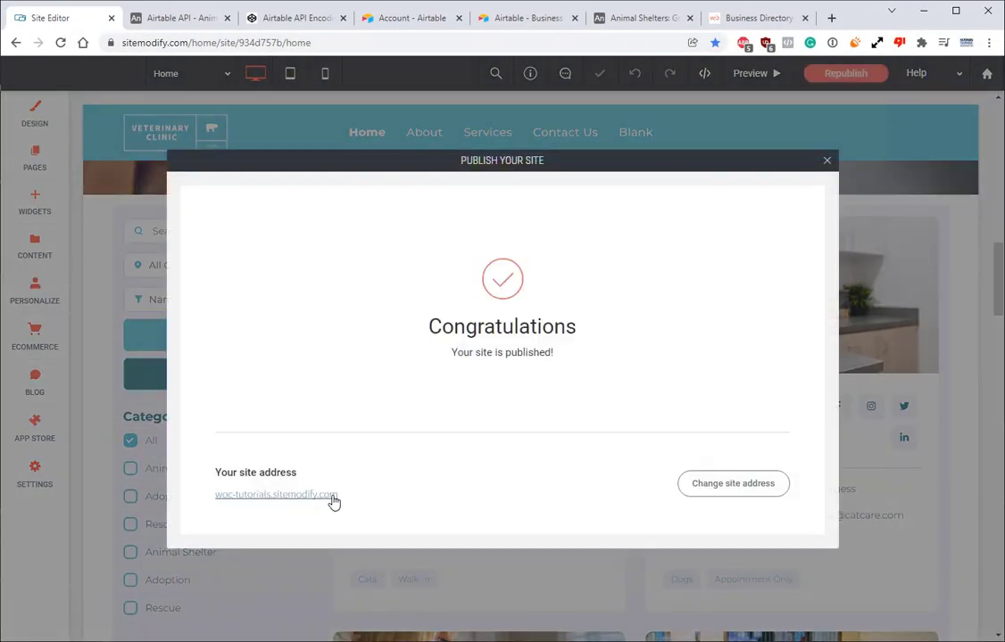
{"action": "left_click", "coordinate": [321, 496]}
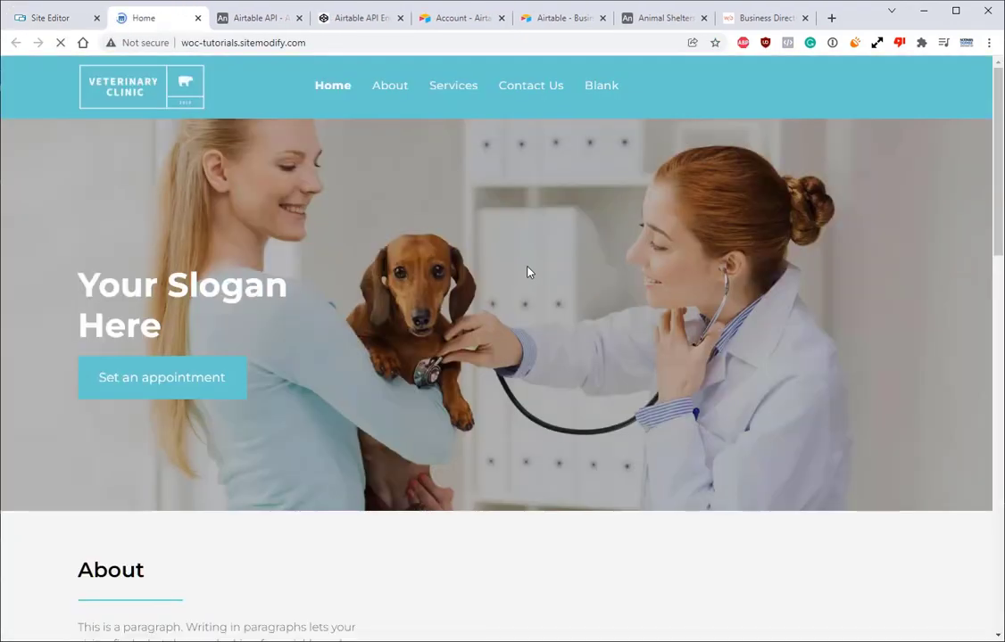
{"action": "scroll", "coordinate": [534, 269], "scroll_direction": "down", "scroll_amount": 15}
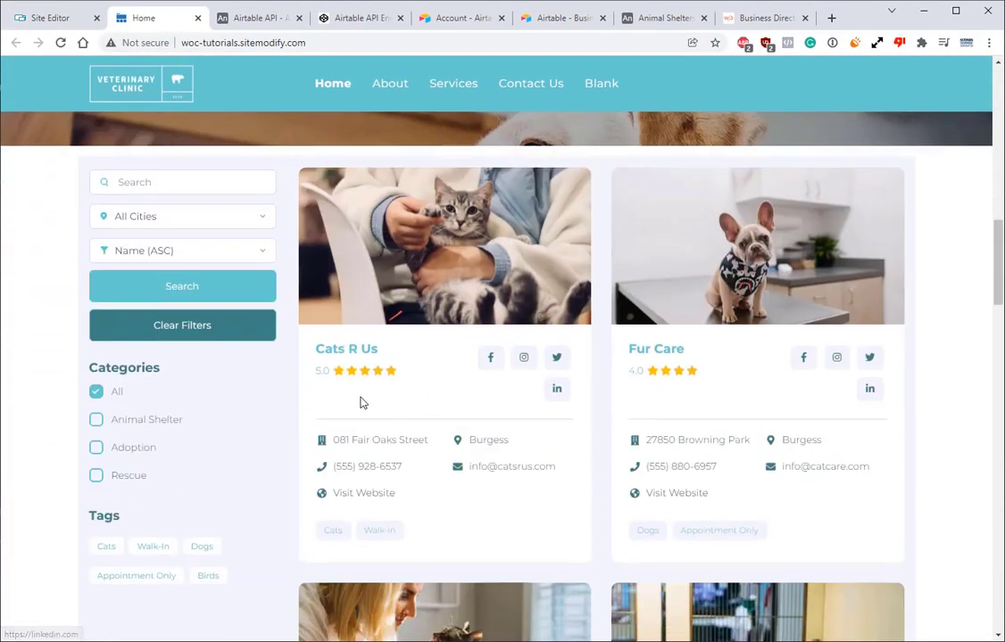
Test the live directory by filtering on the Animal Shelter category and the Dogs tag, and check the Barking Homes details and website link.
{"action": "left_click", "coordinate": [166, 427]}
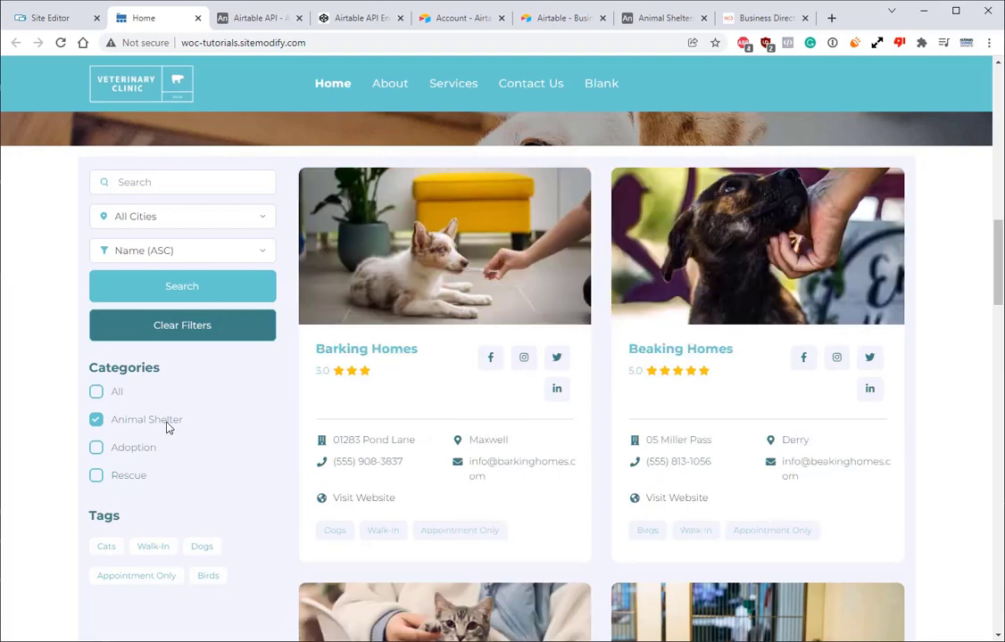
{"action": "left_click", "coordinate": [203, 548]}
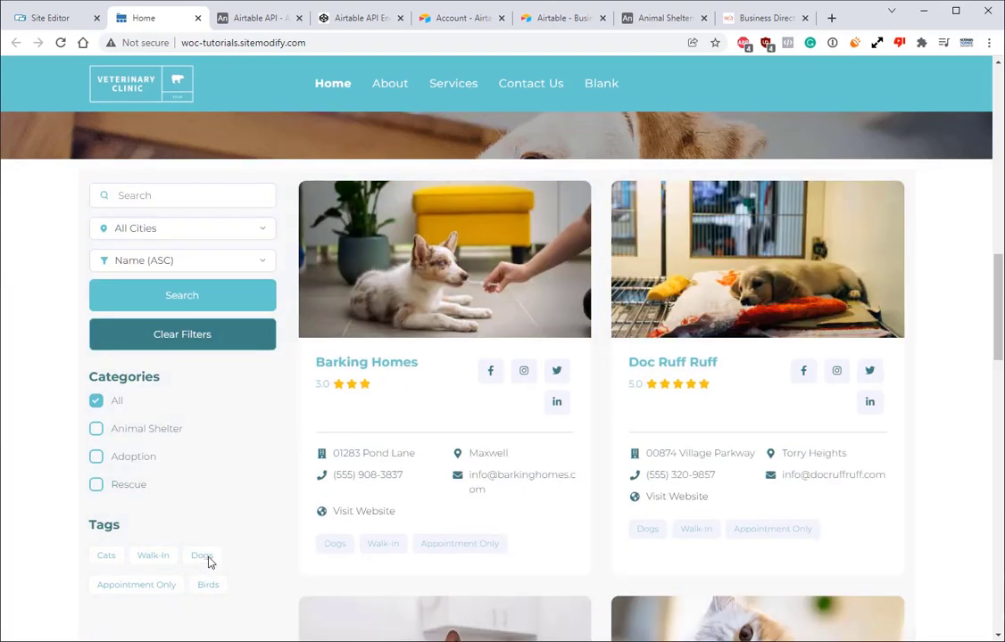
{"action": "left_click", "coordinate": [364, 518]}
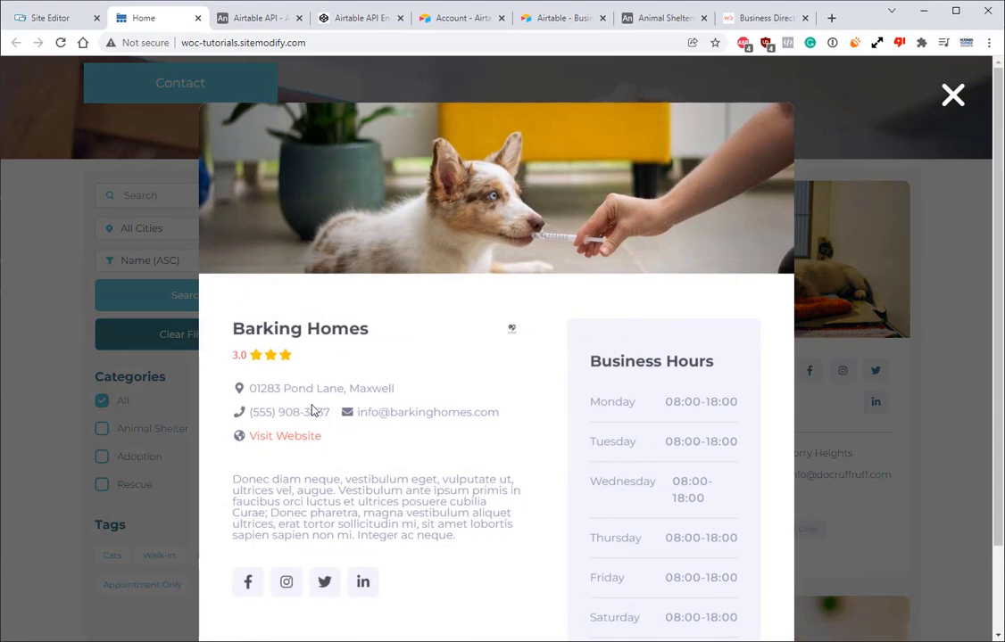
{"action": "left_click", "coordinate": [309, 439]}
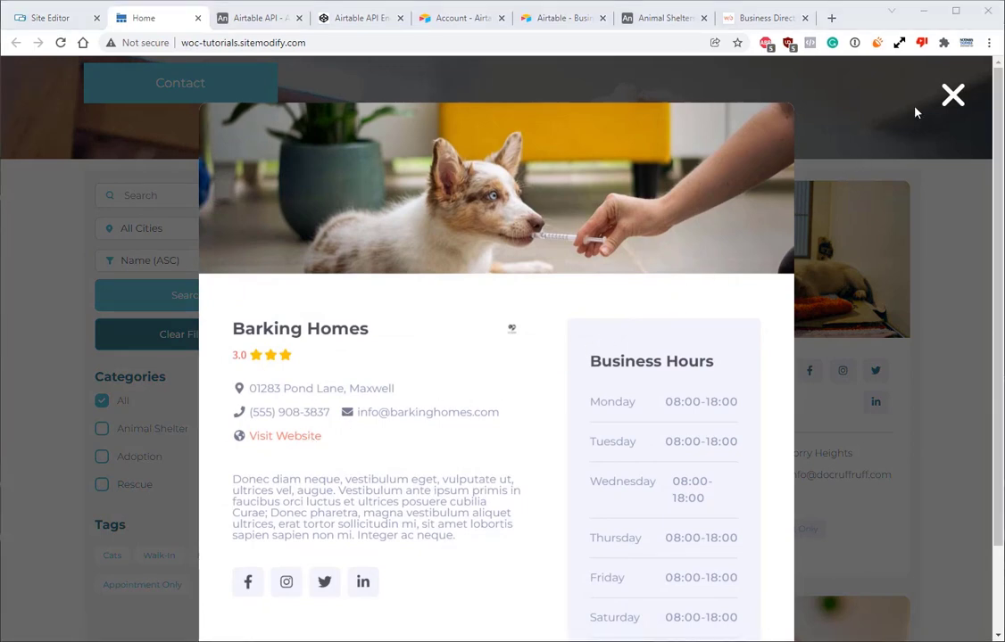
{"action": "left_click", "coordinate": [955, 95]}
{"action": "left_click", "coordinate": [954, 94]}
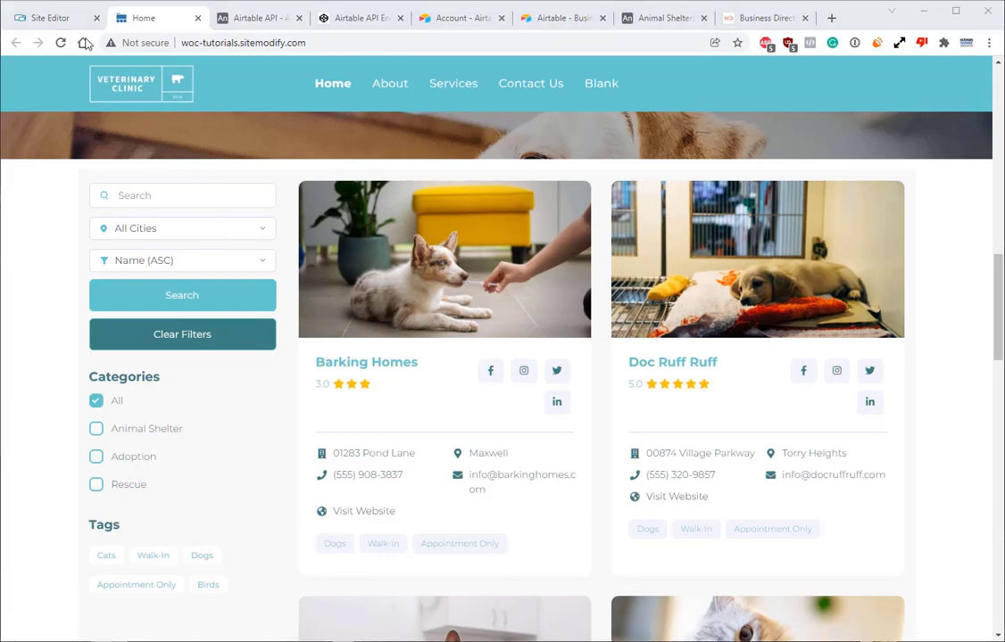
Back in the Site Editor, customize the Business Directory widget's "Visit Website" card label to read "View More".
{"action": "left_click", "coordinate": [52, 18]}
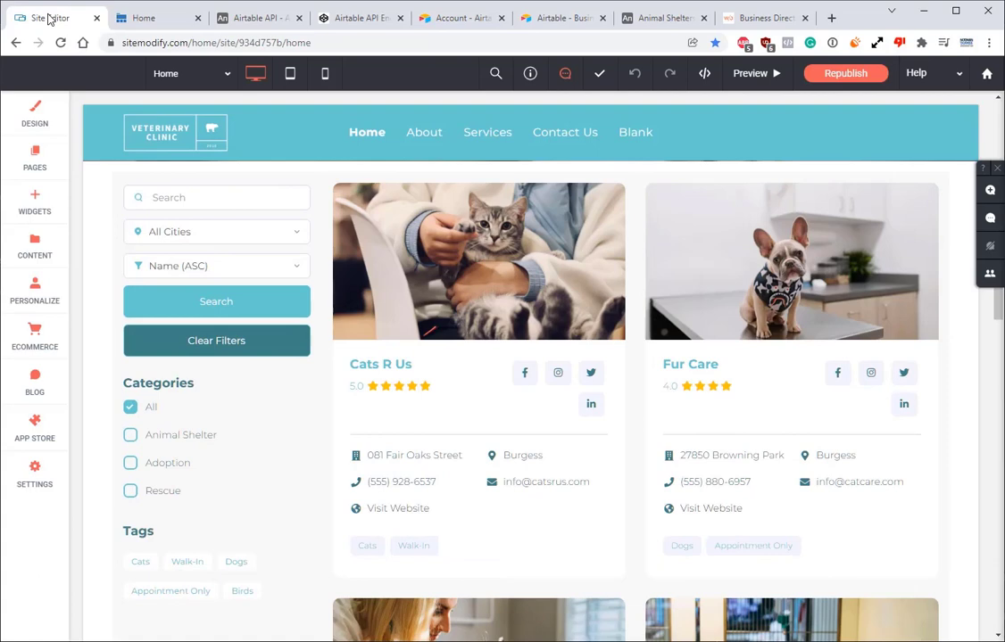
{"action": "left_click", "coordinate": [468, 393]}
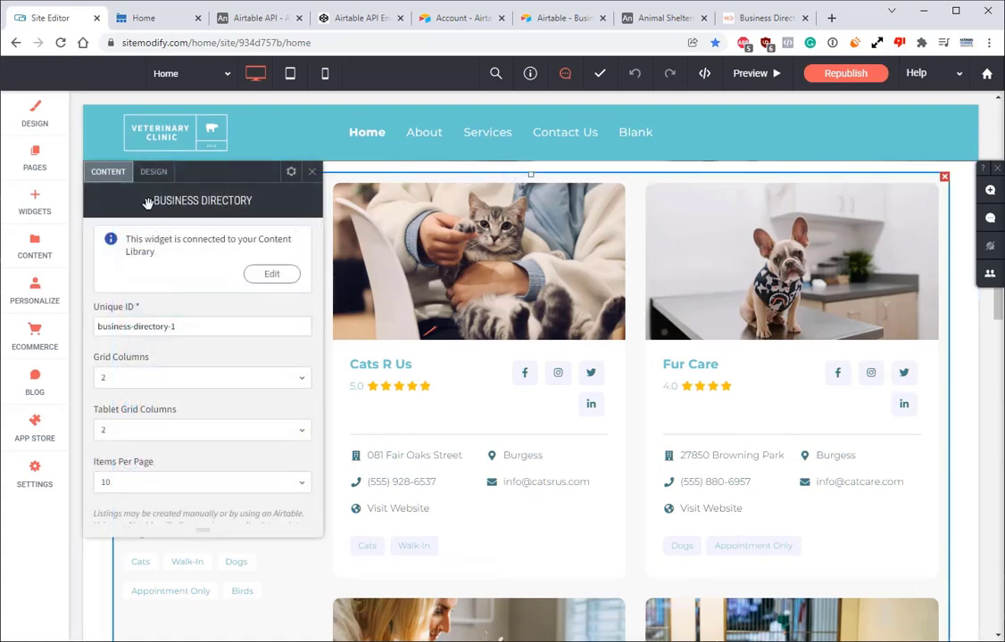
{"action": "scroll", "coordinate": [198, 250], "scroll_direction": "down", "scroll_amount": 10}
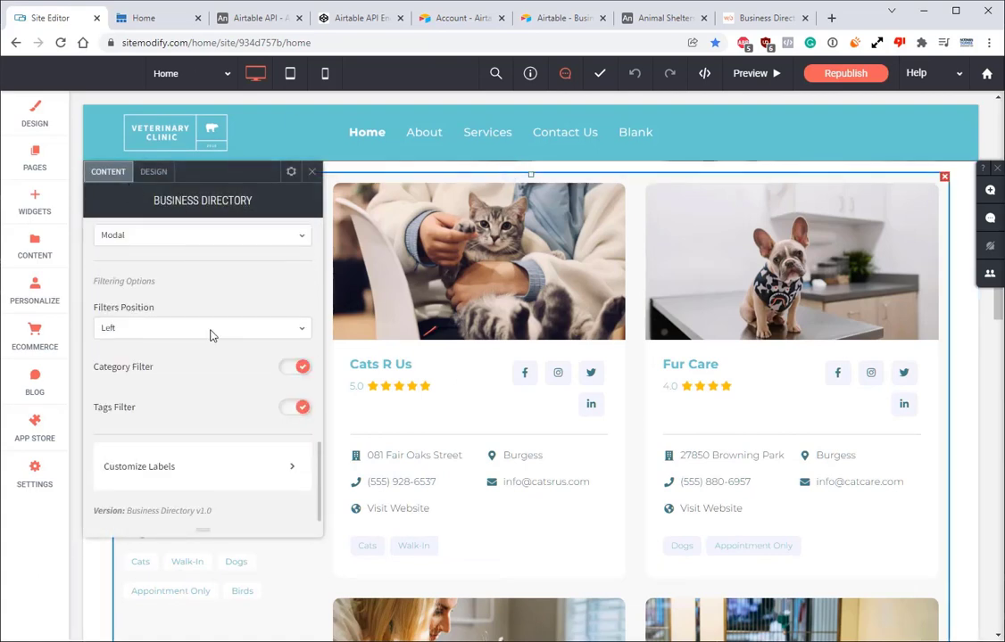
{"action": "left_click", "coordinate": [183, 476]}
{"action": "scroll", "coordinate": [398, 437], "scroll_direction": "down", "scroll_amount": 10}
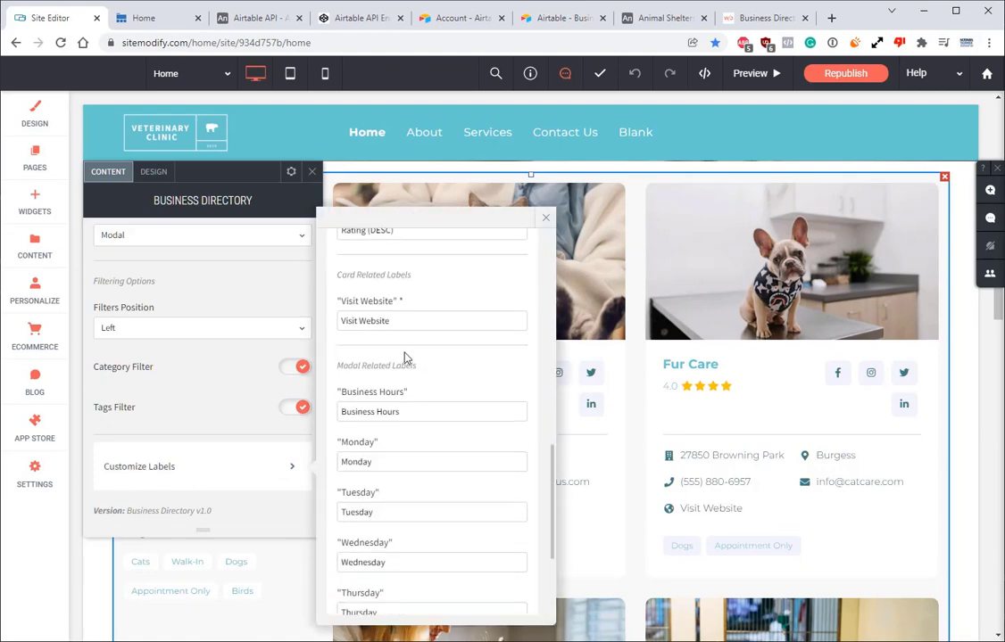
{"action": "scroll", "coordinate": [415, 384], "scroll_direction": "up", "scroll_amount": 1}
{"action": "triple_click", "coordinate": [419, 394]}
{"action": "type", "text": "View More"}
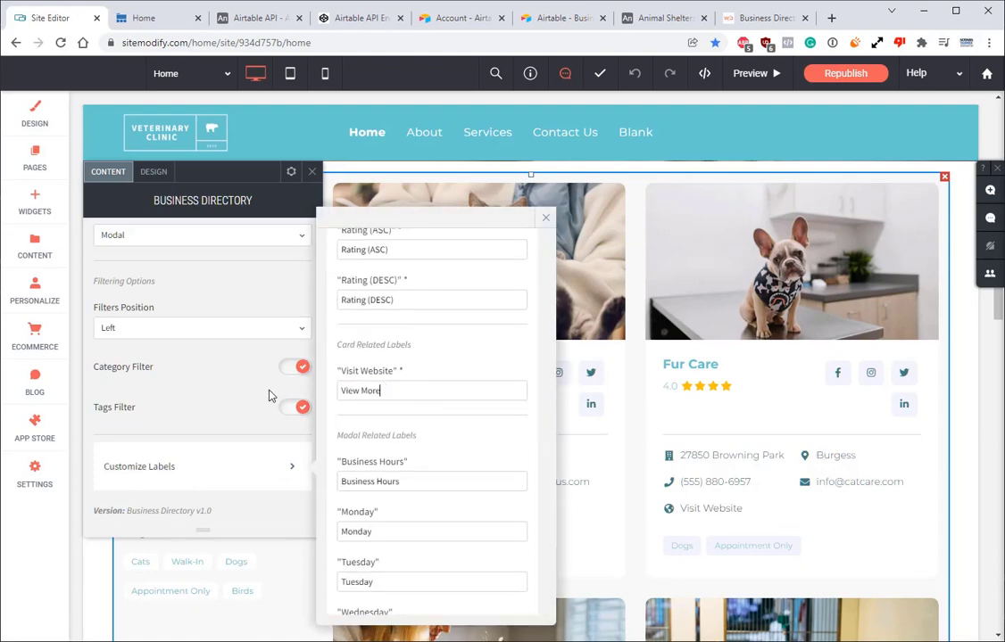
{"action": "left_click", "coordinate": [311, 171]}
Republish the site and check the customized link label on the live directory by viewing the Cats R Us details.
{"action": "left_click", "coordinate": [845, 73]}
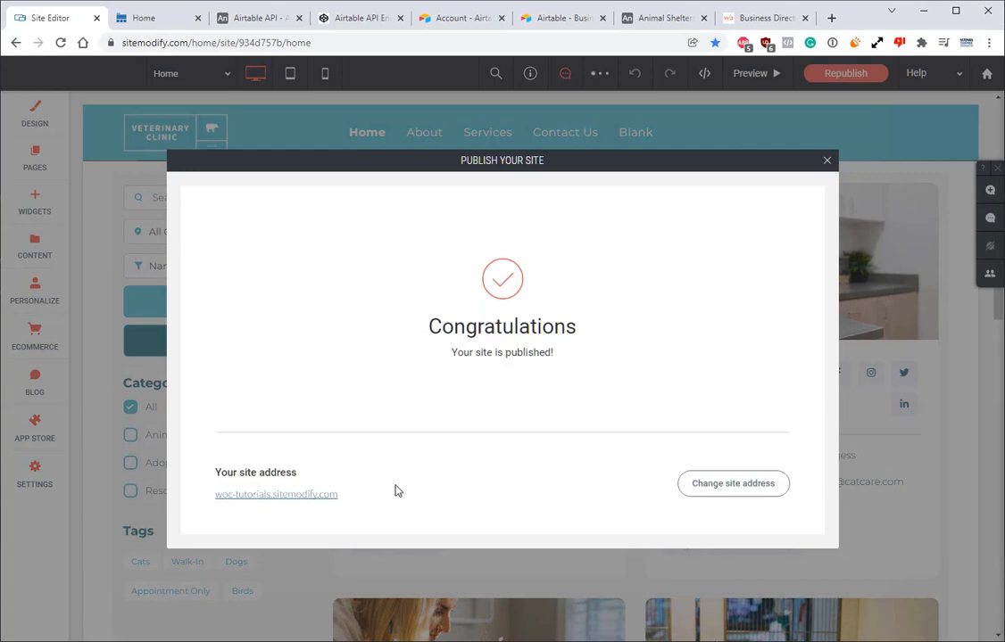
{"action": "left_click", "coordinate": [330, 496]}
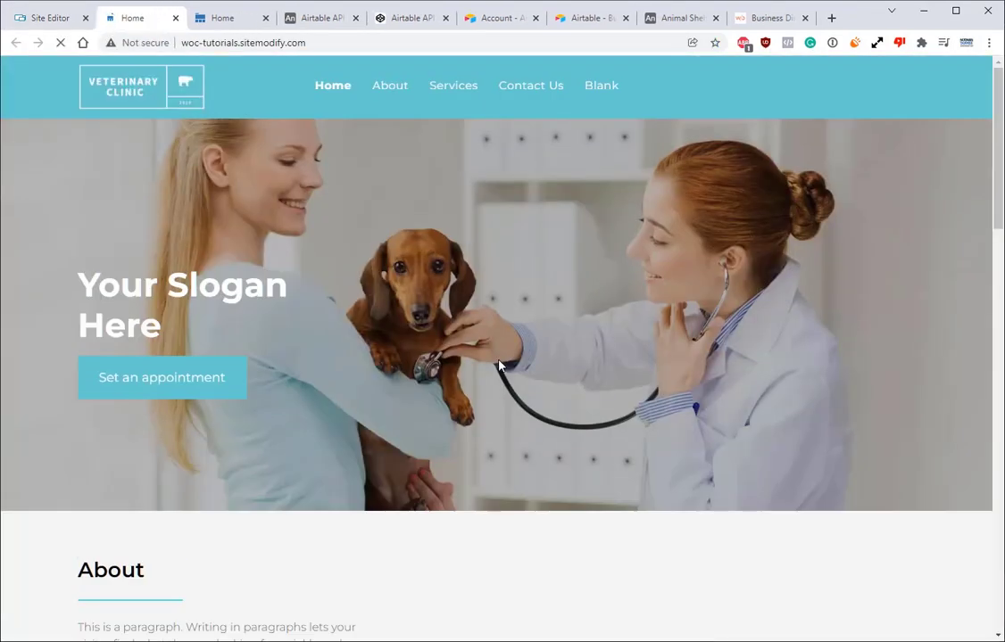
{"action": "scroll", "coordinate": [500, 366], "scroll_direction": "down", "scroll_amount": 15}
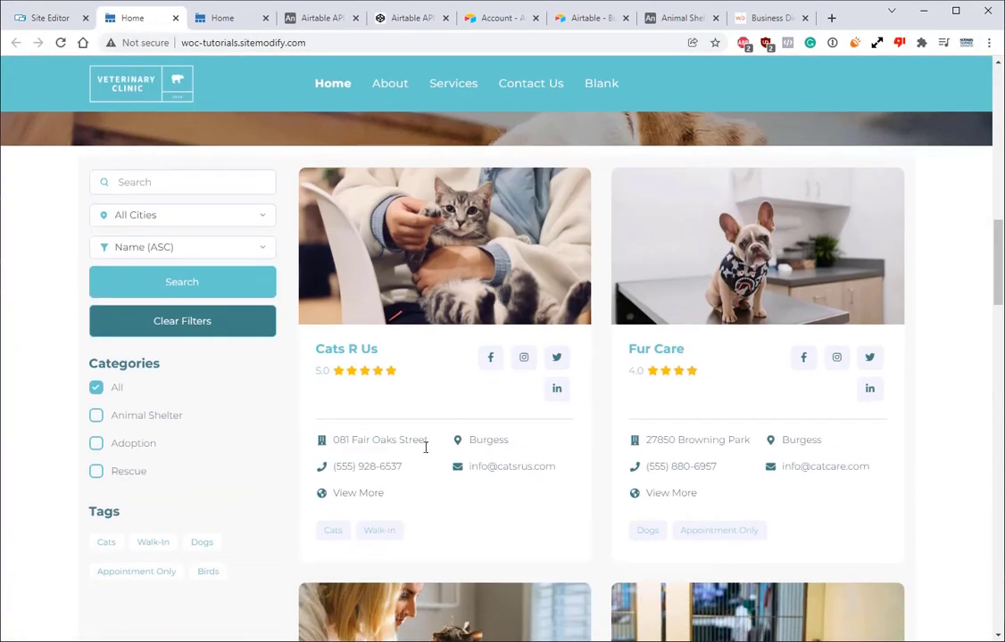
{"action": "left_click", "coordinate": [356, 501]}
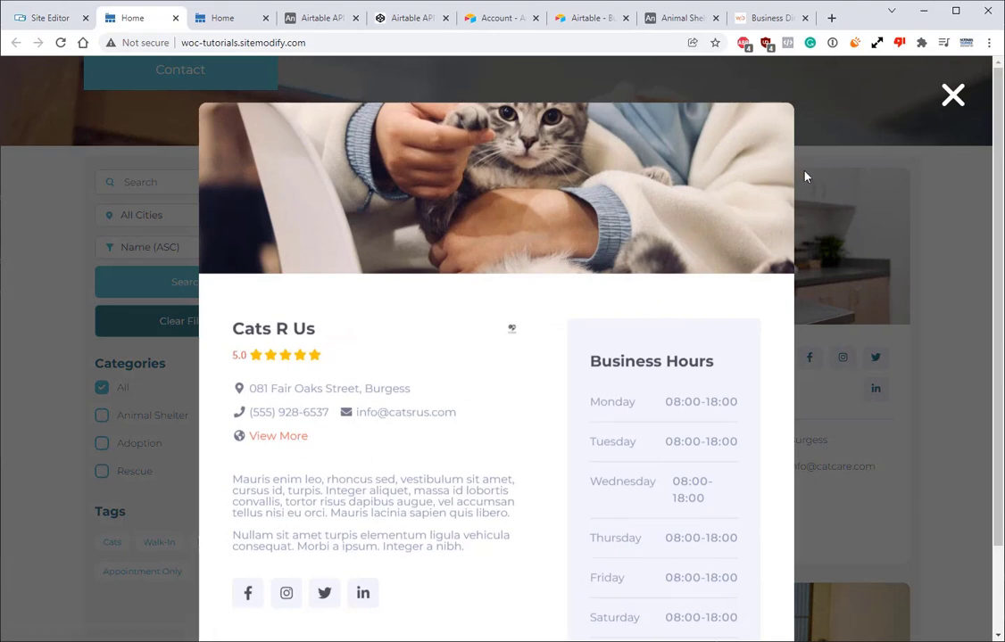
{"action": "left_click", "coordinate": [952, 95]}
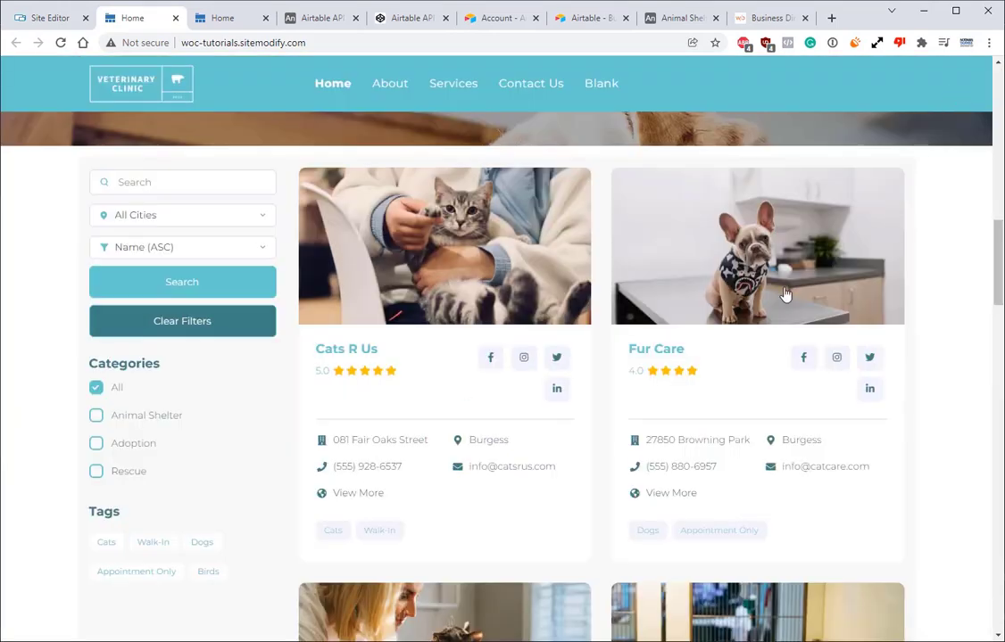